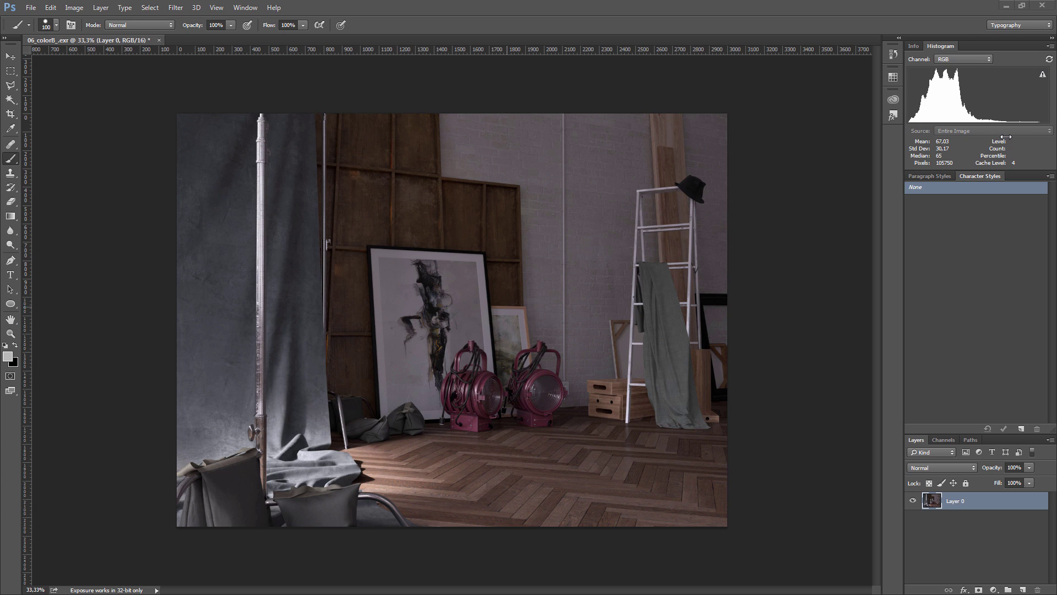
Try brightening the image with a Curves adjustment layer using a point at input 104, output 181, and delete the layer
mouse_move(967, 103)
left_click(993, 590)
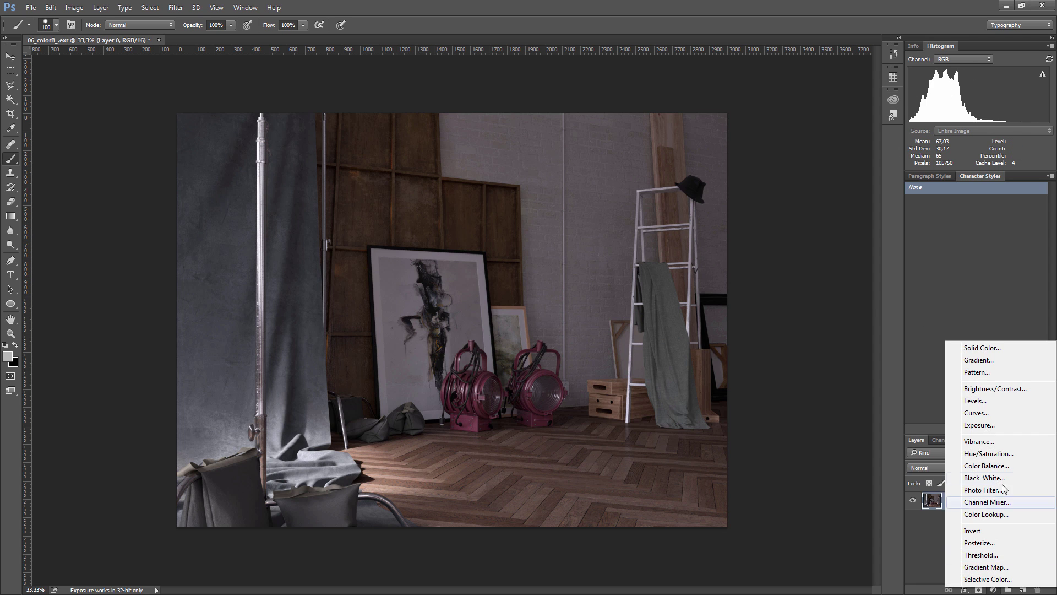
left_click(986, 413)
left_click_drag(783, 201, 774, 168)
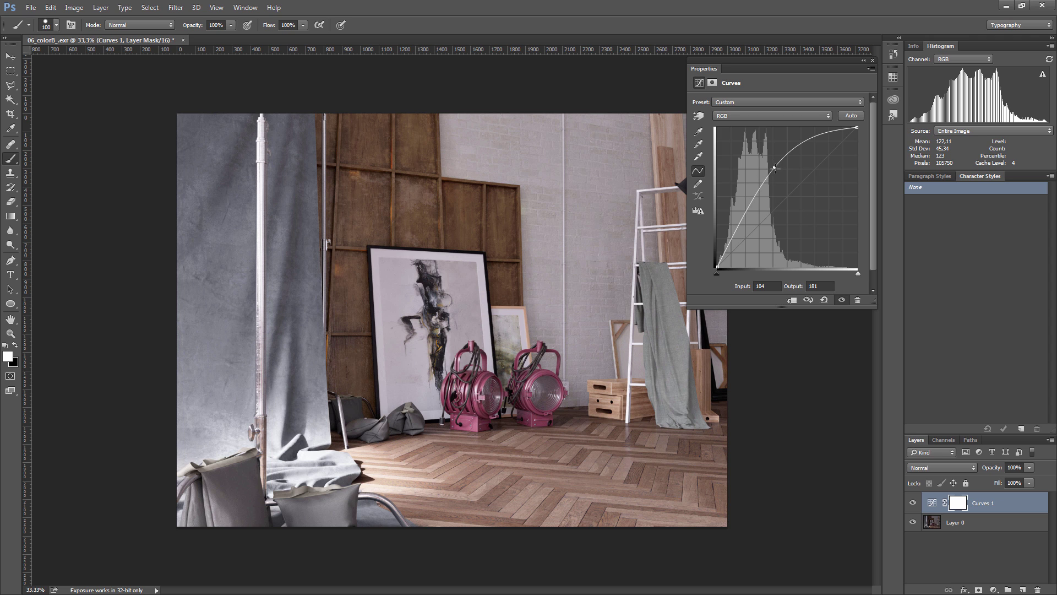
left_click_drag(774, 168, 643, 304)
left_click(873, 61)
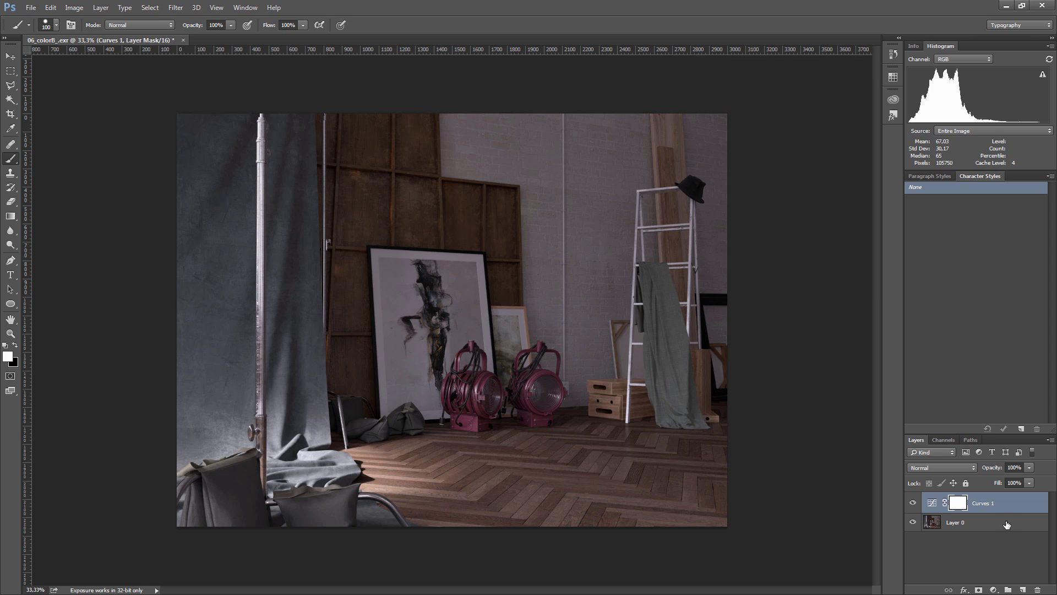
left_click(1006, 502)
key("Delete")
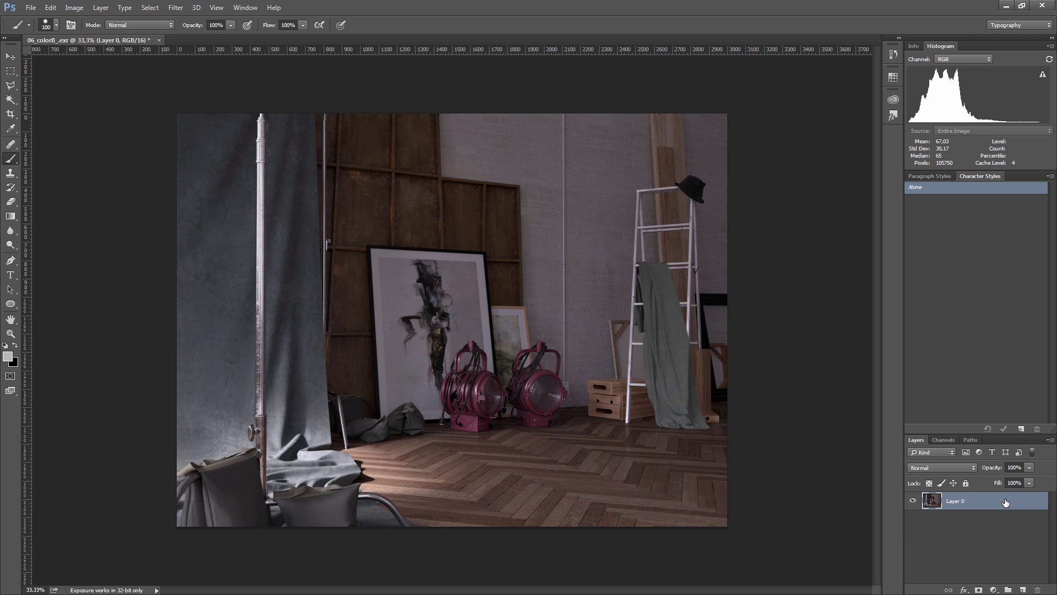
Add a Levels adjustment layer with the white input level at 182 and the black input level at 40
left_click(993, 590)
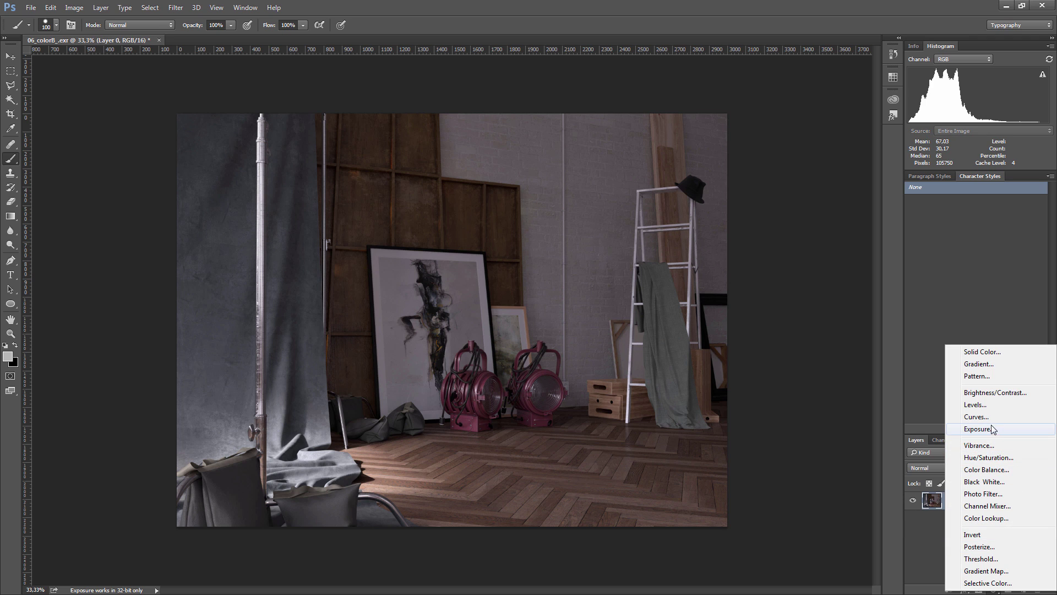
left_click(975, 405)
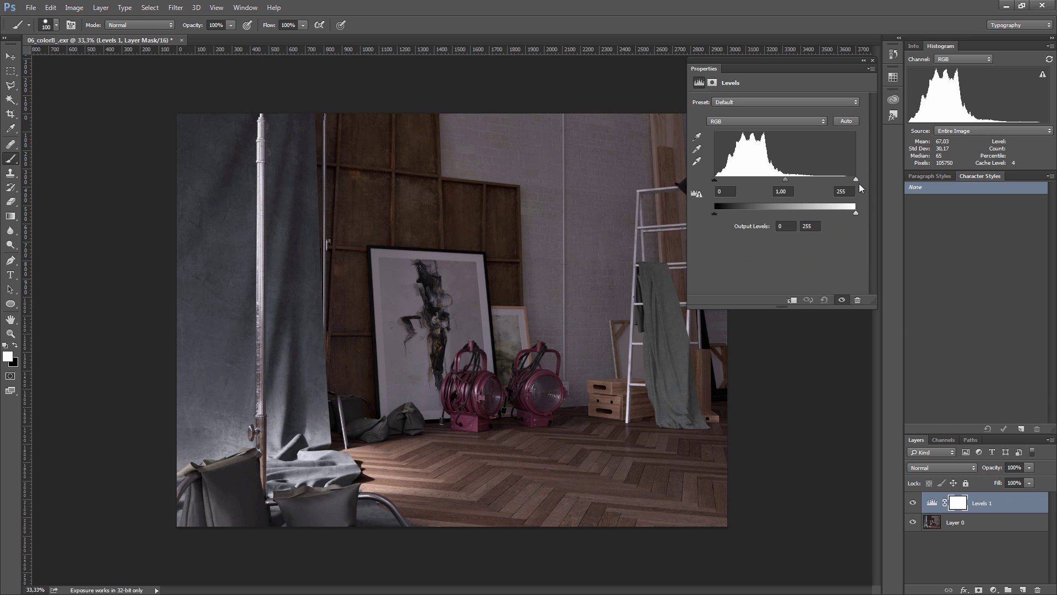
left_click_drag(858, 179, 814, 190)
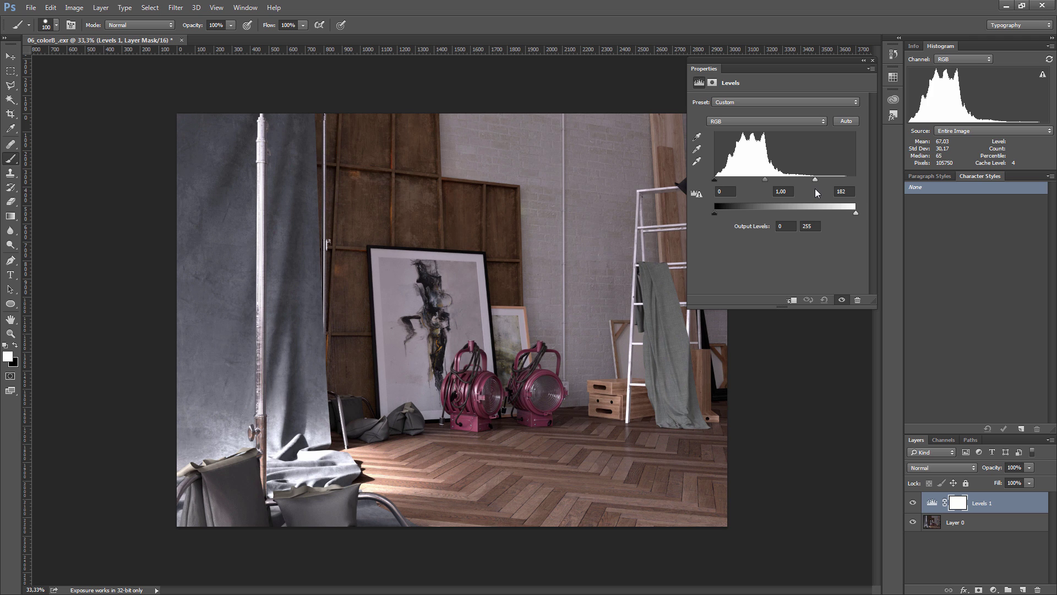
left_click_drag(719, 179, 722, 179)
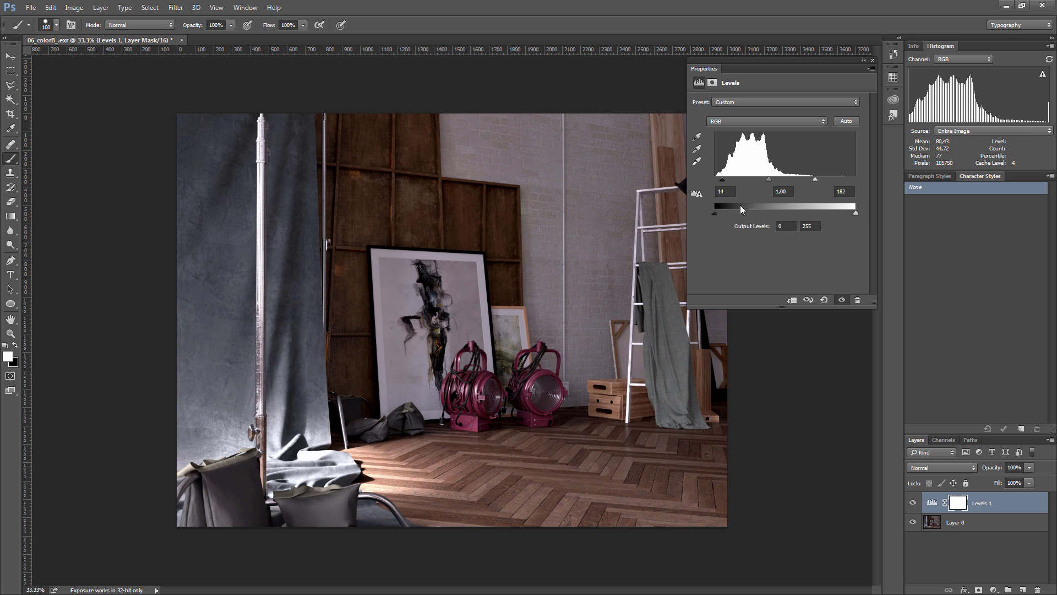
left_click_drag(722, 177, 720, 180)
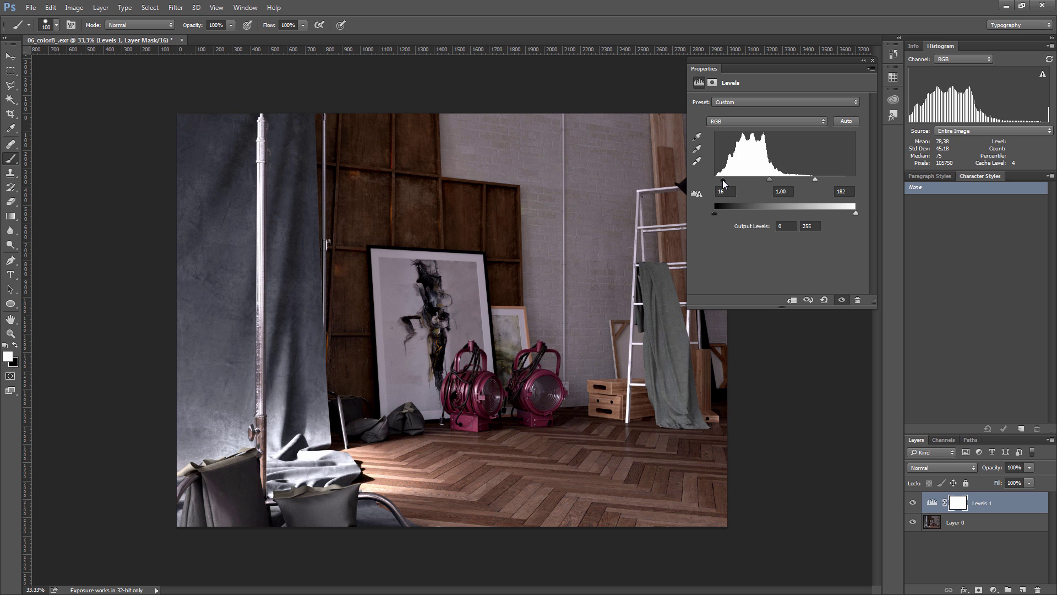
left_click_drag(723, 180, 736, 179)
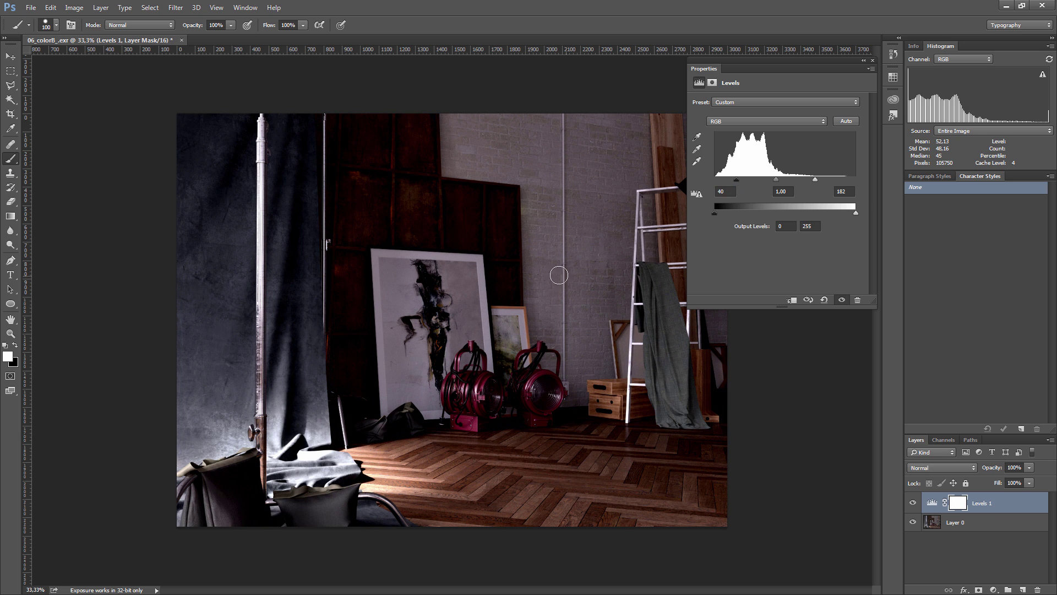
Add a Curves adjustment layer above the Levels layer and delete the Levels layer
left_click(993, 590)
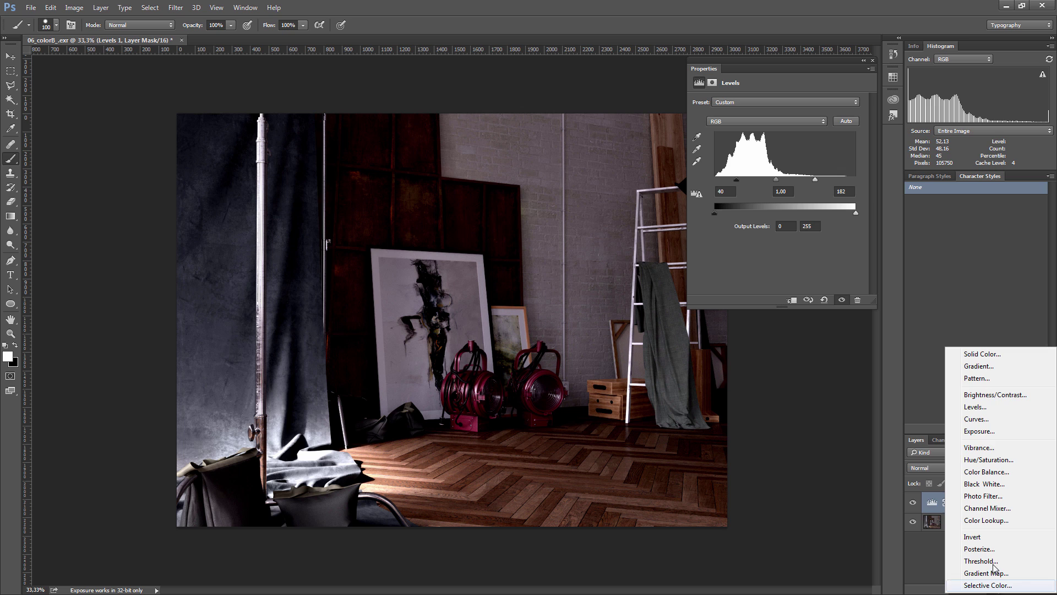
left_click(978, 419)
left_click_drag(759, 224, 893, 57)
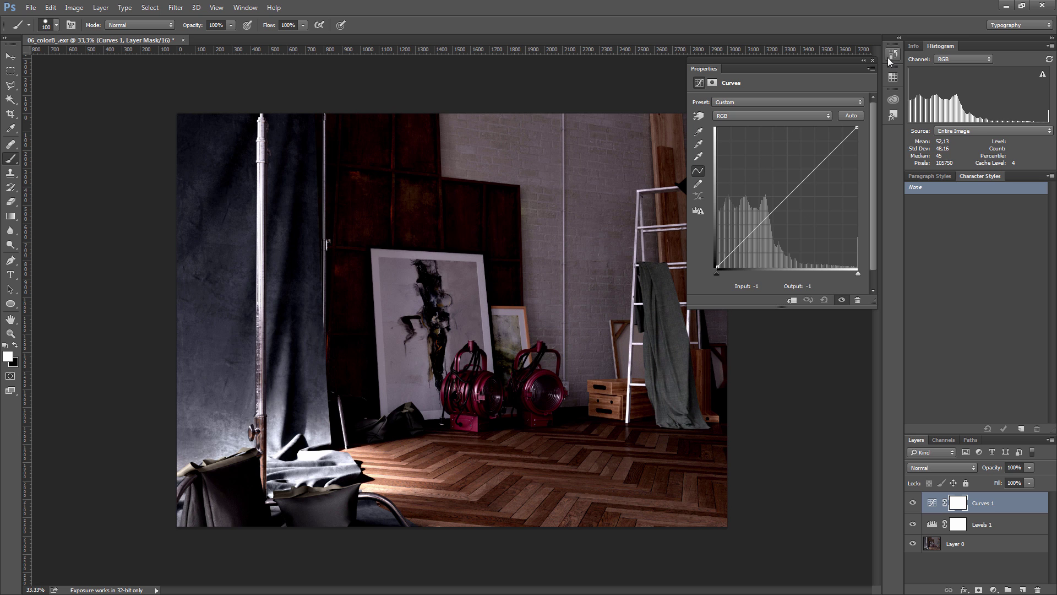
left_click(991, 530)
key("Delete")
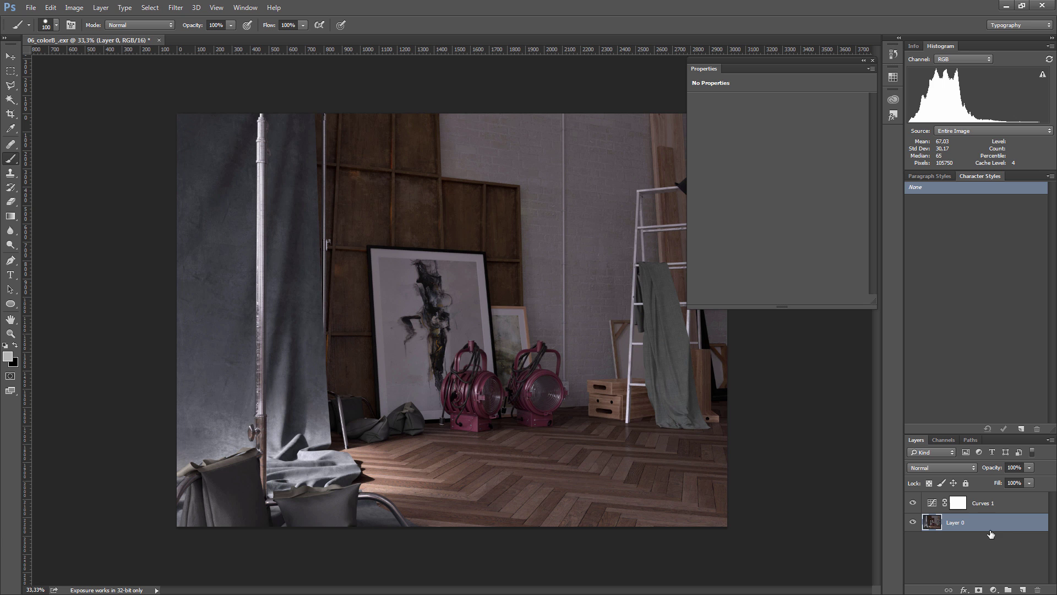
Shape the Curves 1 layer into an S-curve with a shadow point at input 41, output 16 and a raised highlight point
left_click(992, 511)
left_click_drag(741, 244, 739, 257)
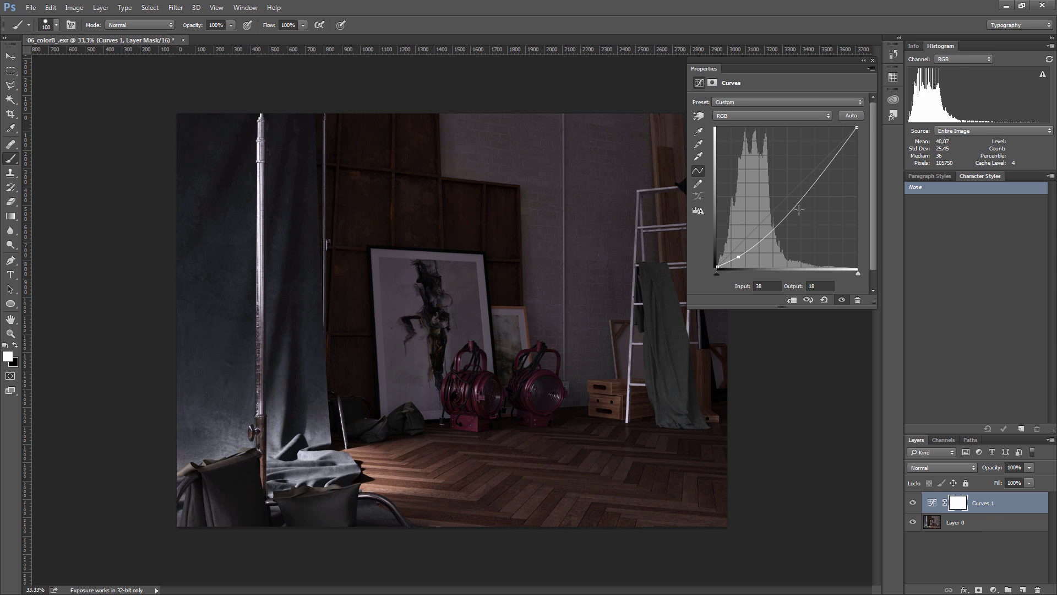
left_click_drag(806, 186, 807, 169)
left_click_drag(739, 256, 741, 257)
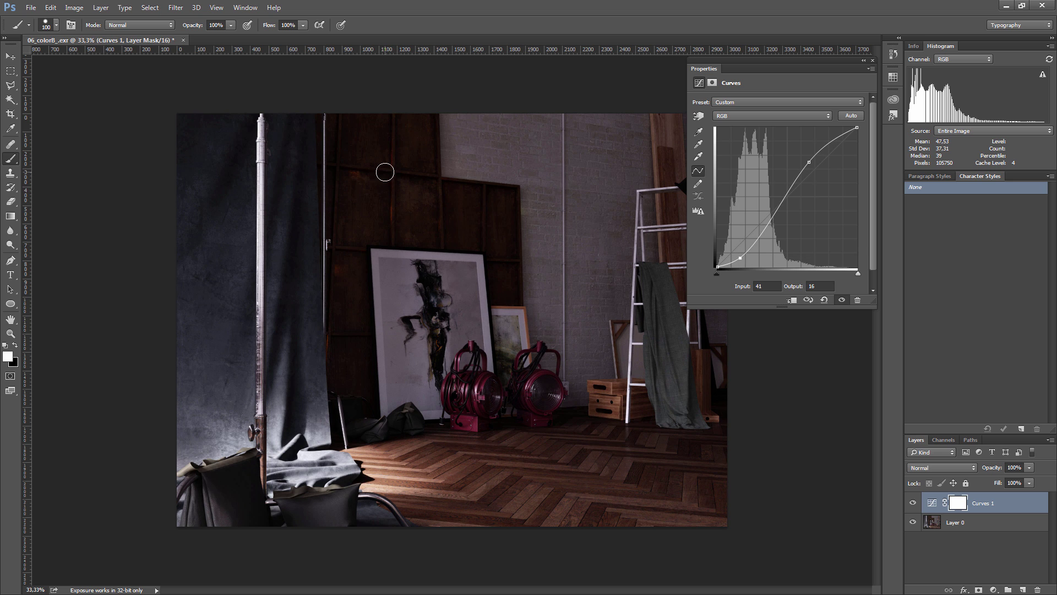
Try an Exposure adjustment layer with Exposure at +1.47, and delete it along with the Curves layer
left_click(994, 590)
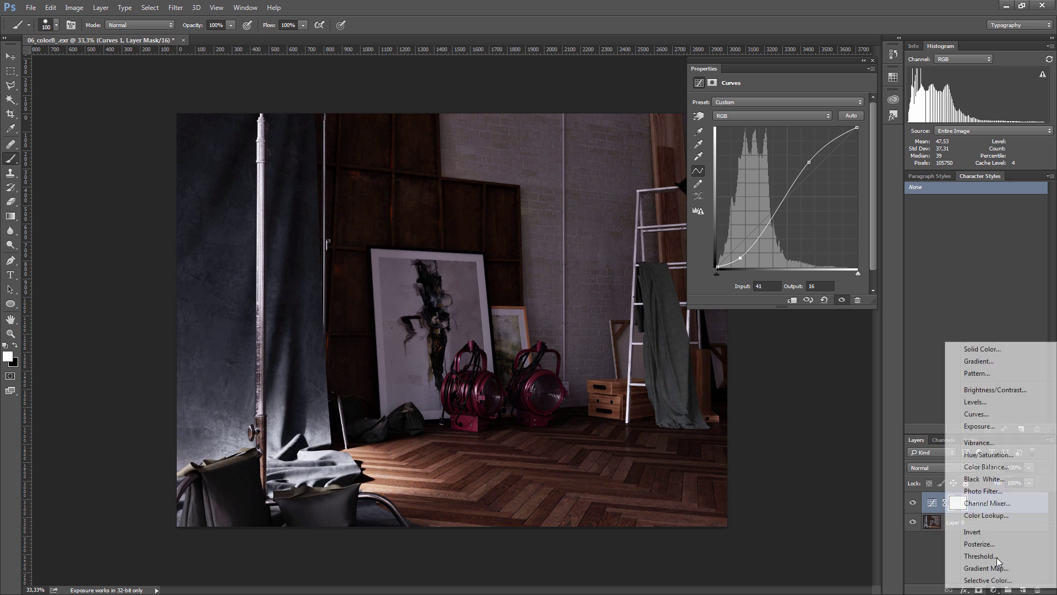
left_click(997, 425)
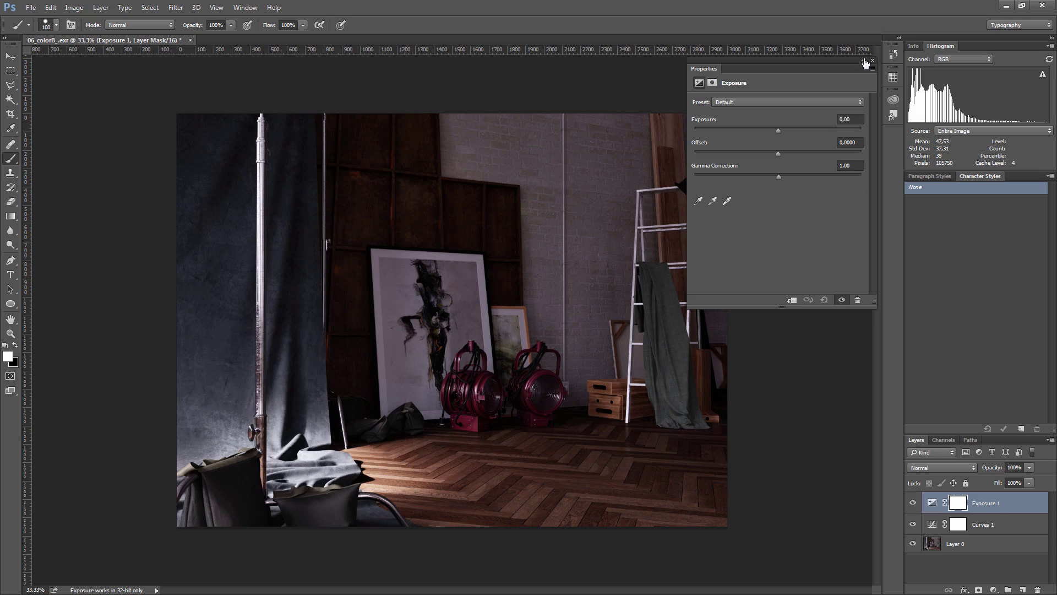
mouse_move(778, 130)
left_mouse_down()
mouse_move(830, 137)
mouse_move(797, 135)
left_mouse_up()
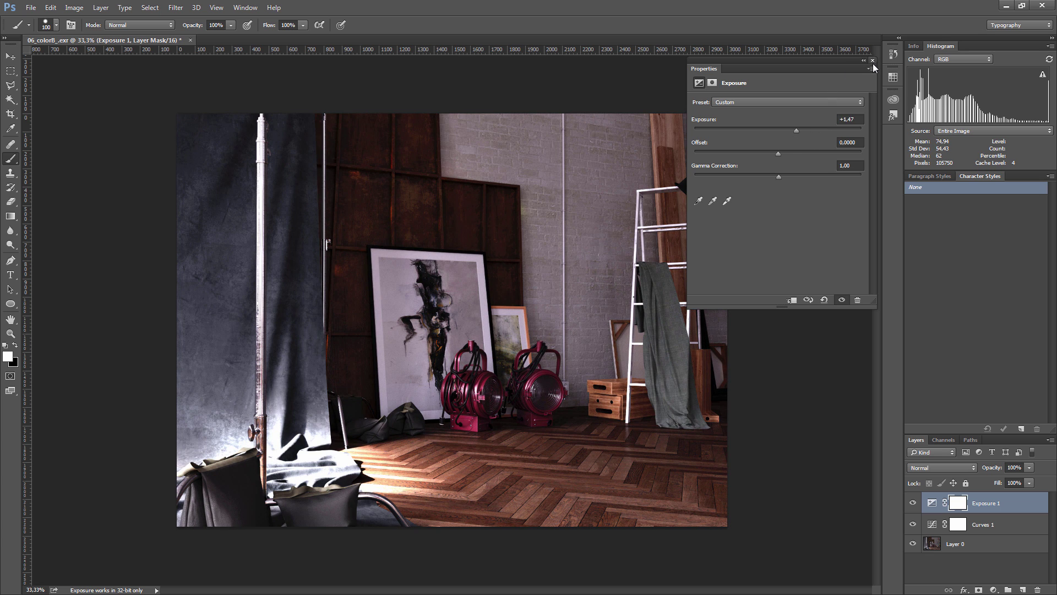
left_click(872, 60)
left_click(996, 524)
left_click(997, 503)
key("Delete")
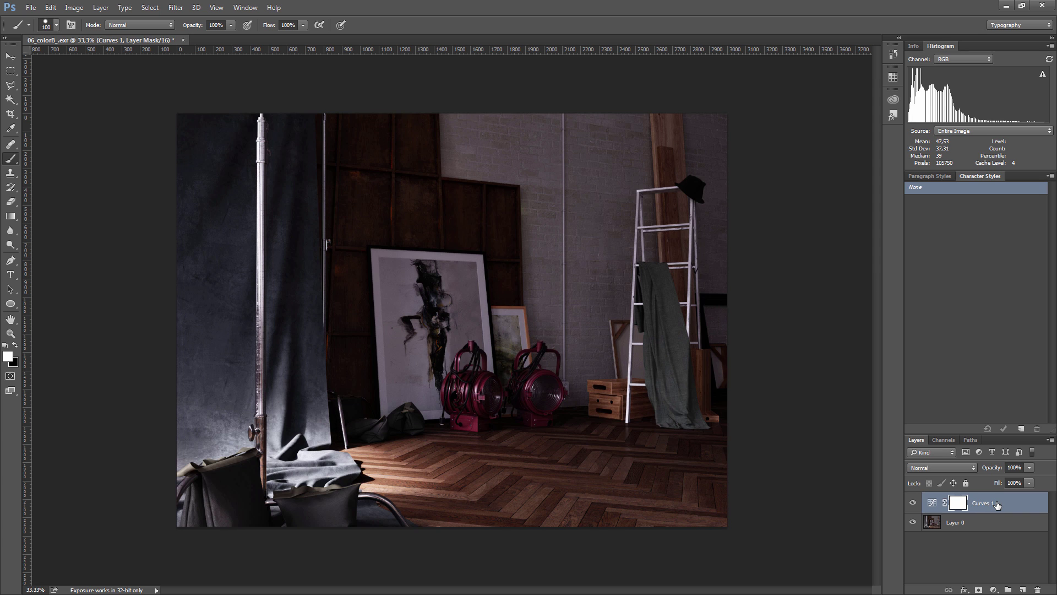
left_click(998, 505)
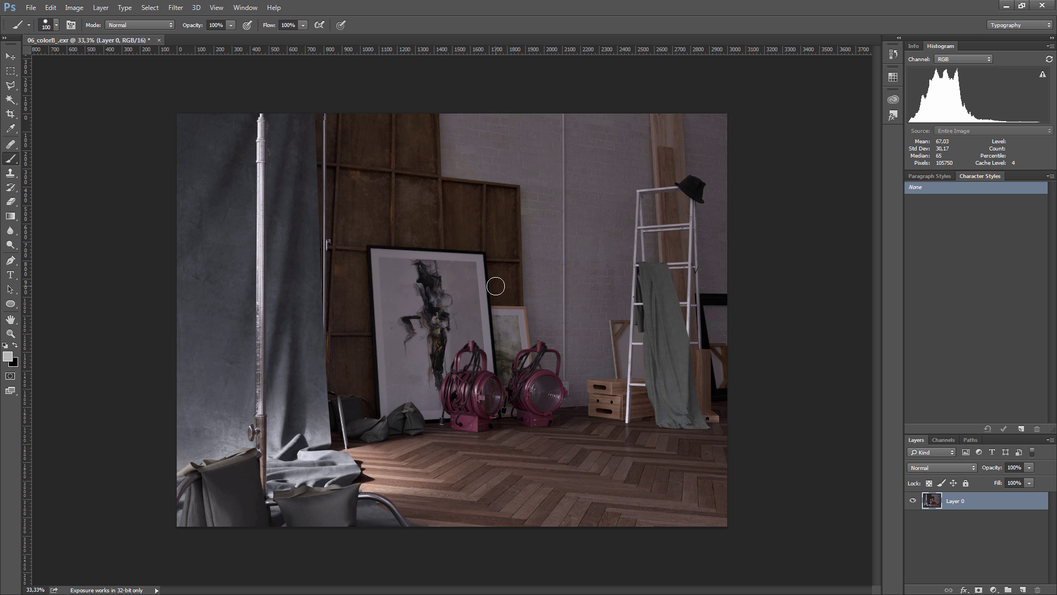
Add a Curves adjustment layer and neutralize the colour cast by sampling the plain wall as the gray point
left_click(994, 589)
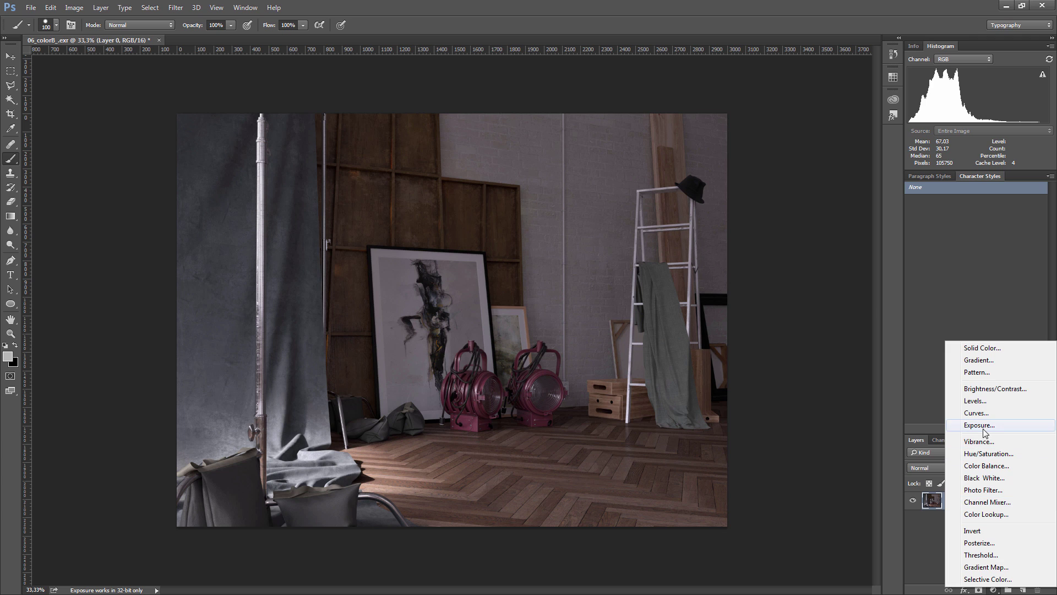
left_click(986, 423)
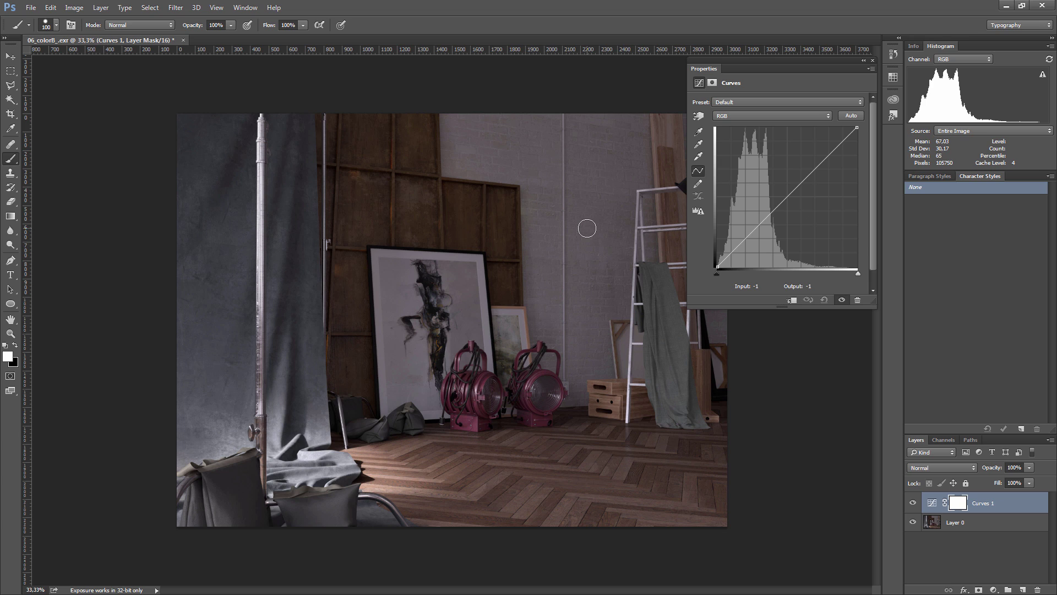
left_click(698, 145)
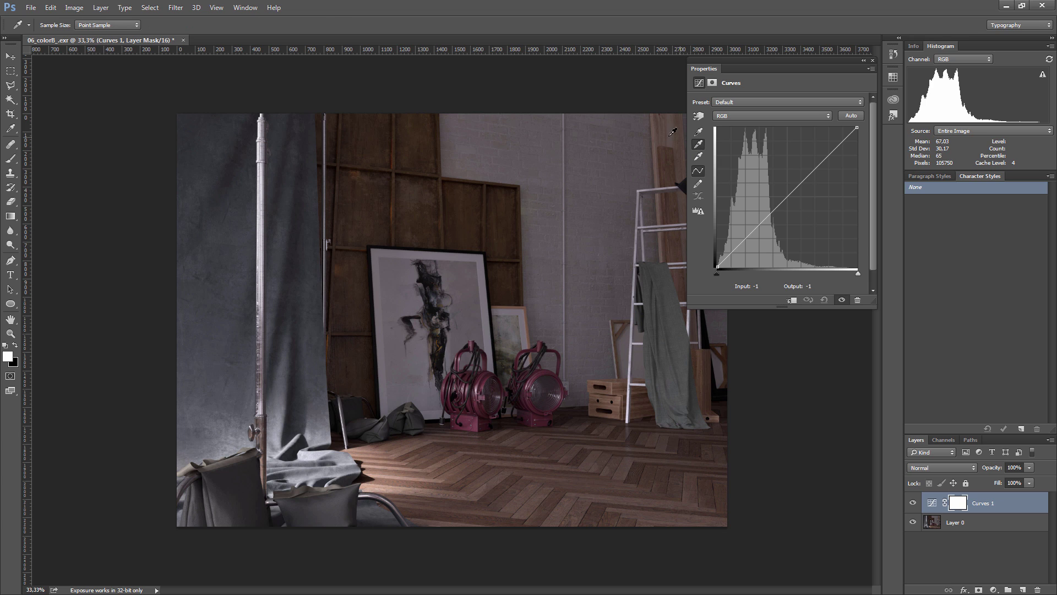
left_click(611, 155)
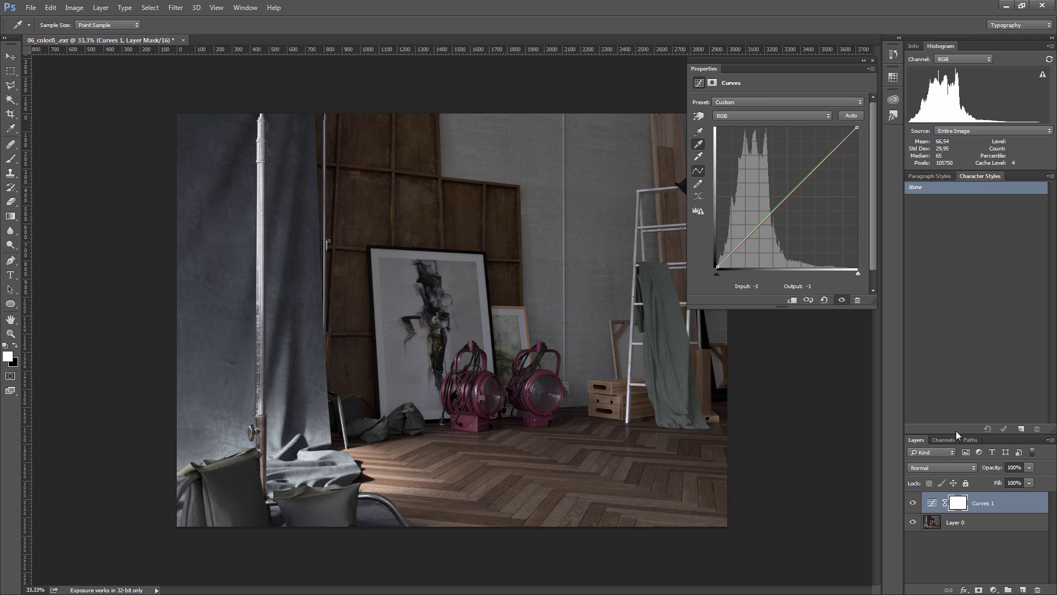
Add a second Curves adjustment layer above the gray-point Curves layer and activate the Brush tool
left_click(993, 589)
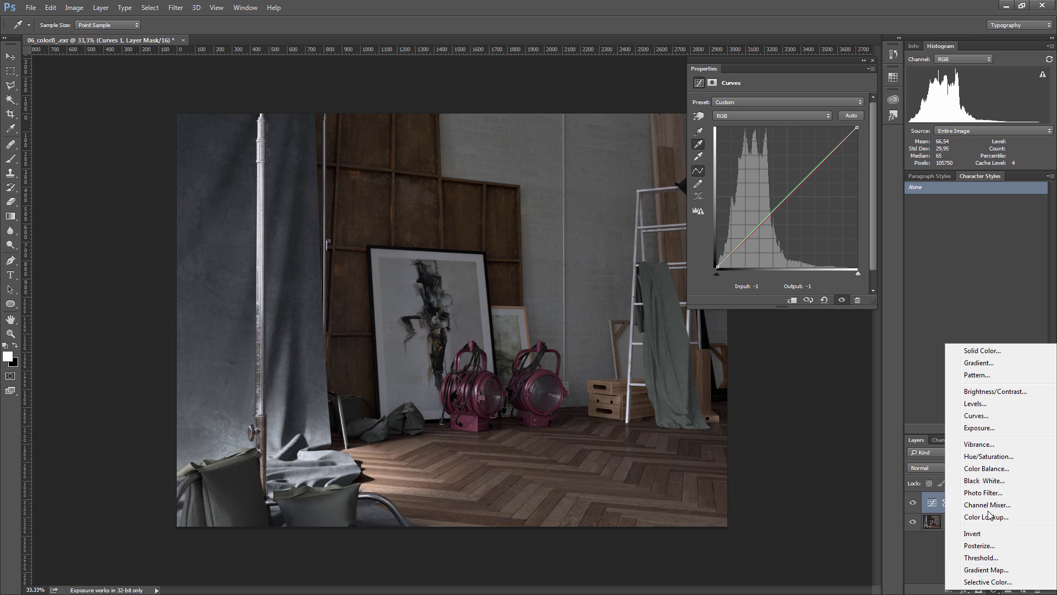
left_click(977, 415)
key("b")
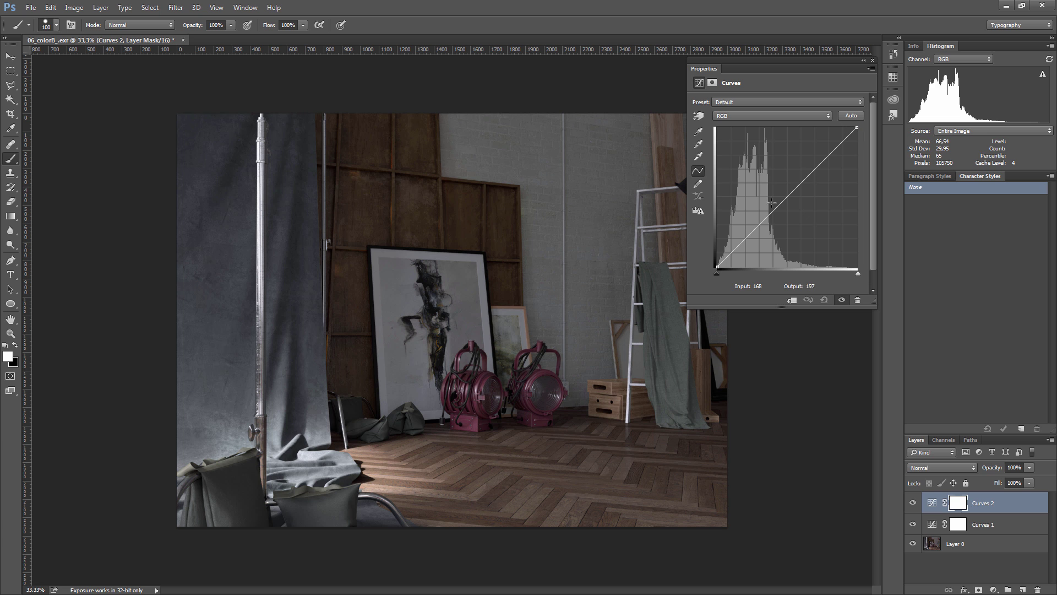
Try an S-curve on the Curves 2 layer with points at input 23, output 4 and input 83, output 91
left_click_drag(717, 267, 734, 273)
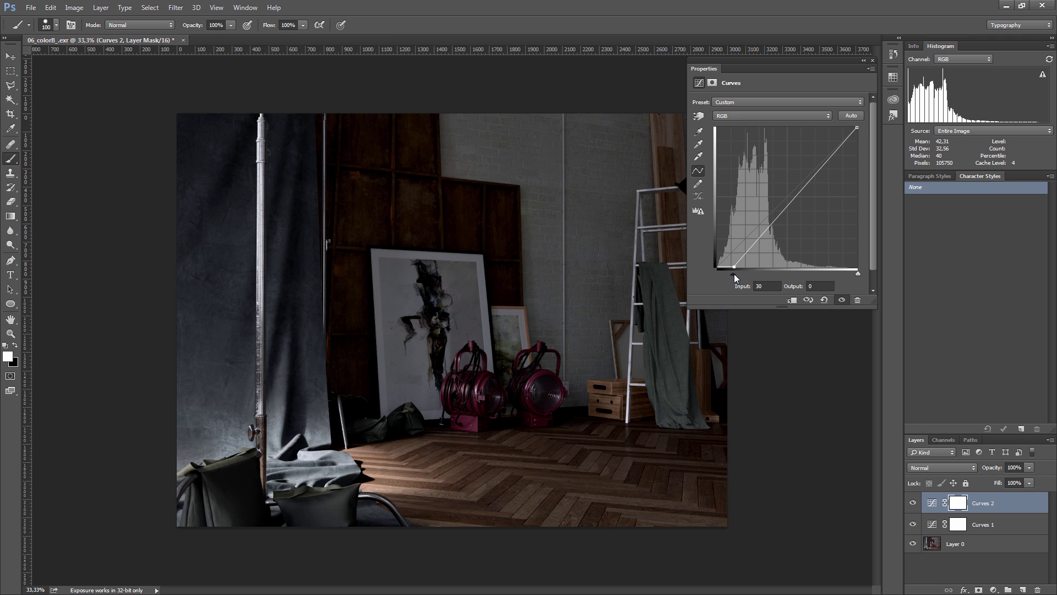
left_click_drag(734, 267, 730, 261)
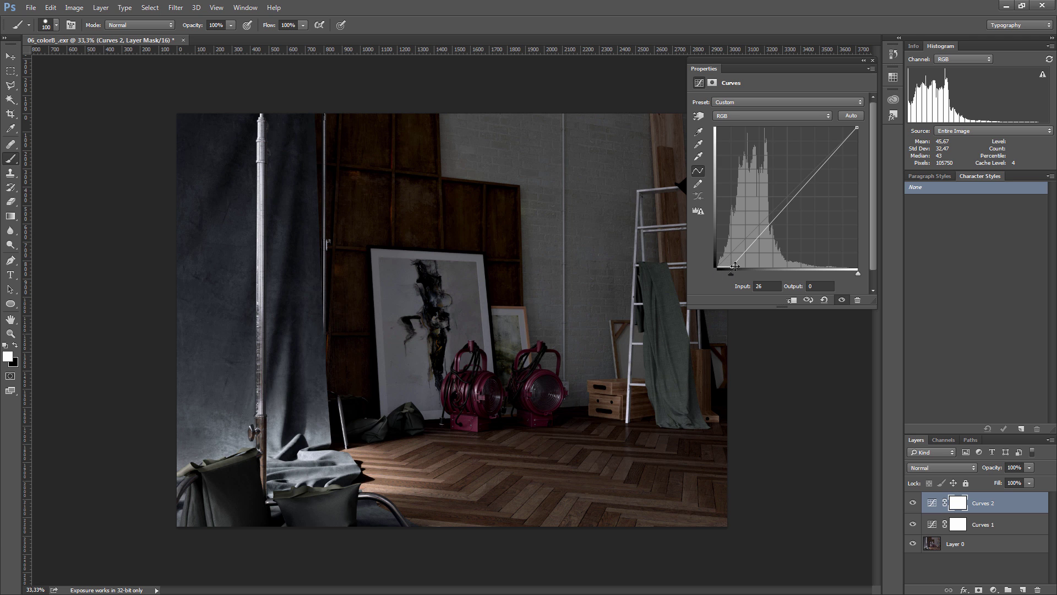
mouse_move(731, 267)
left_mouse_down()
mouse_move(715, 267)
mouse_move(728, 258)
mouse_move(728, 267)
left_mouse_up()
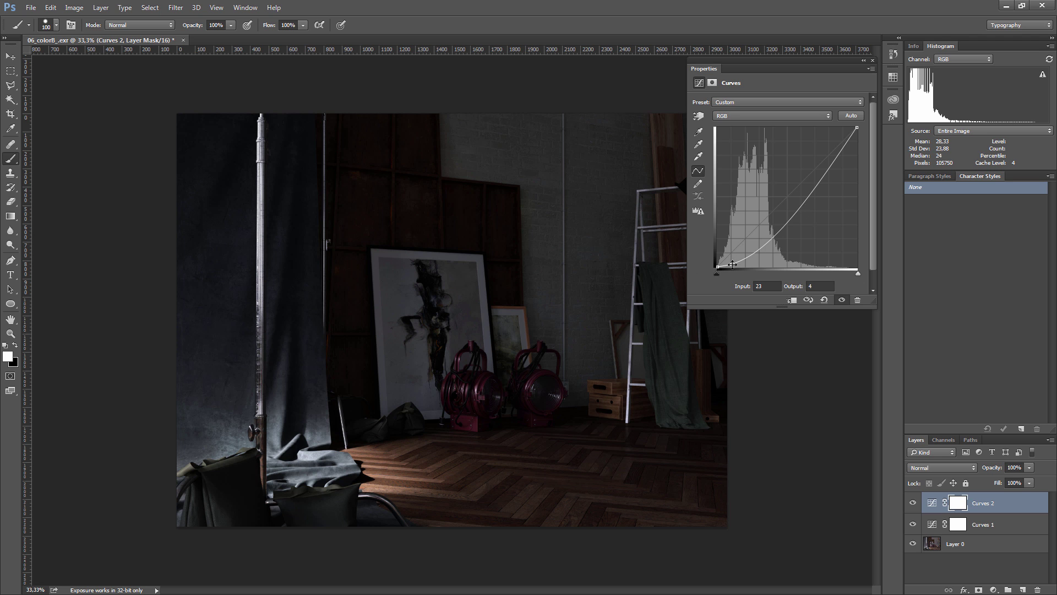
left_click_drag(763, 243, 763, 217)
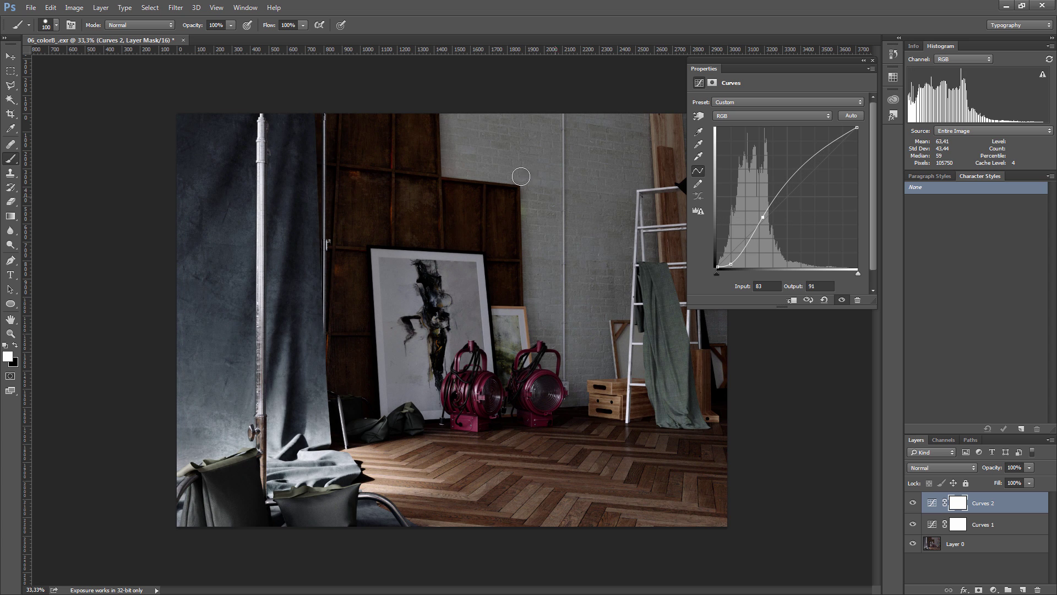
Compare the image with and without the Curves 2 layer, and remove both added points from its curve
left_click(914, 503)
left_click_drag(730, 265, 706, 260)
left_click_drag(762, 218, 703, 227)
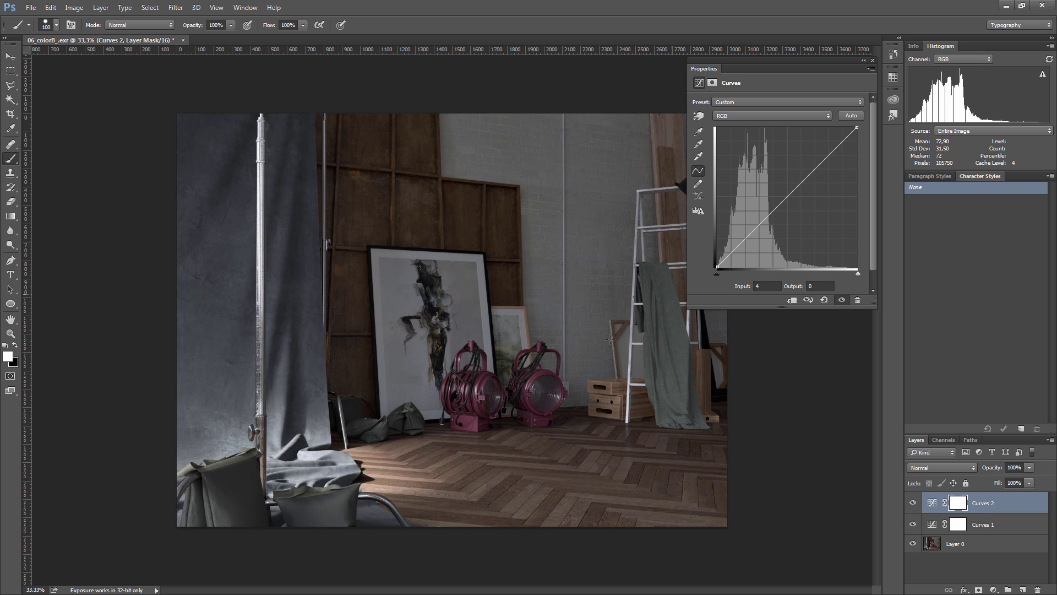
Compare the two Curves layers' settings and brighten the midtones on Curves 2 with a point at input 114, output 157
left_click(987, 530)
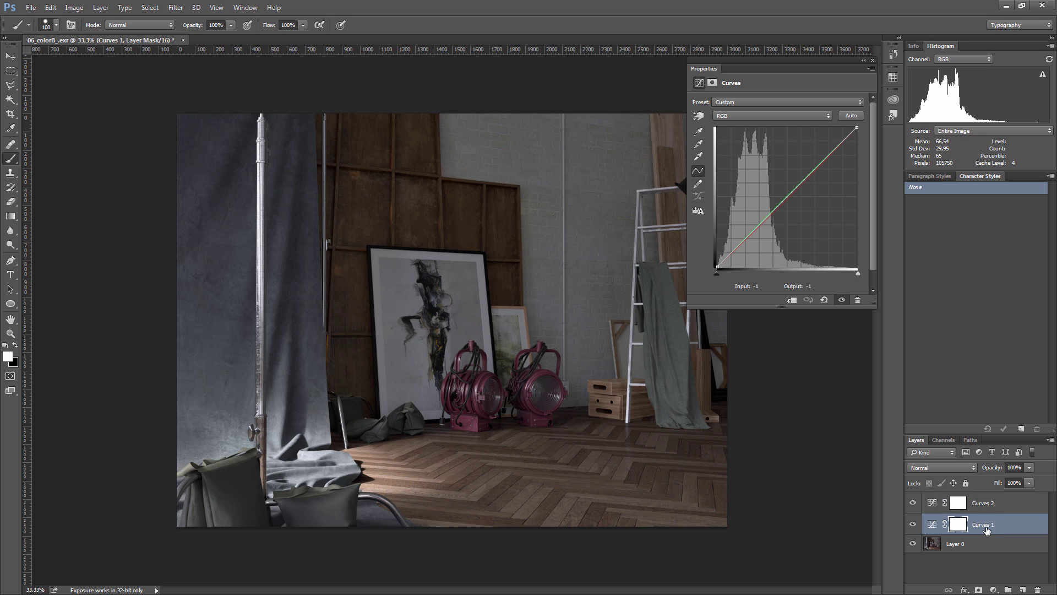
left_click(992, 511)
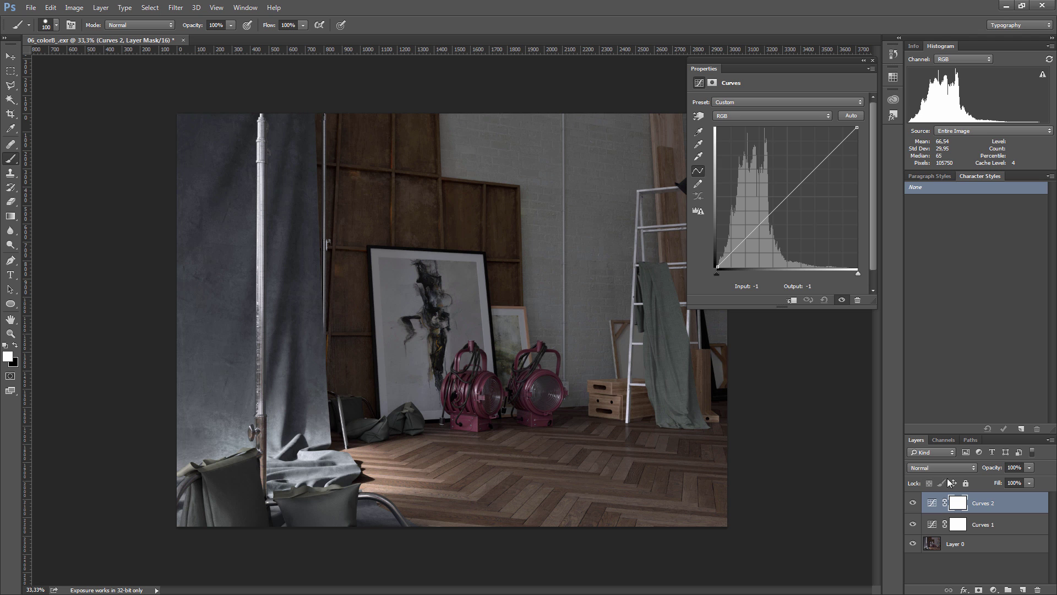
left_click(985, 524)
left_click(988, 505)
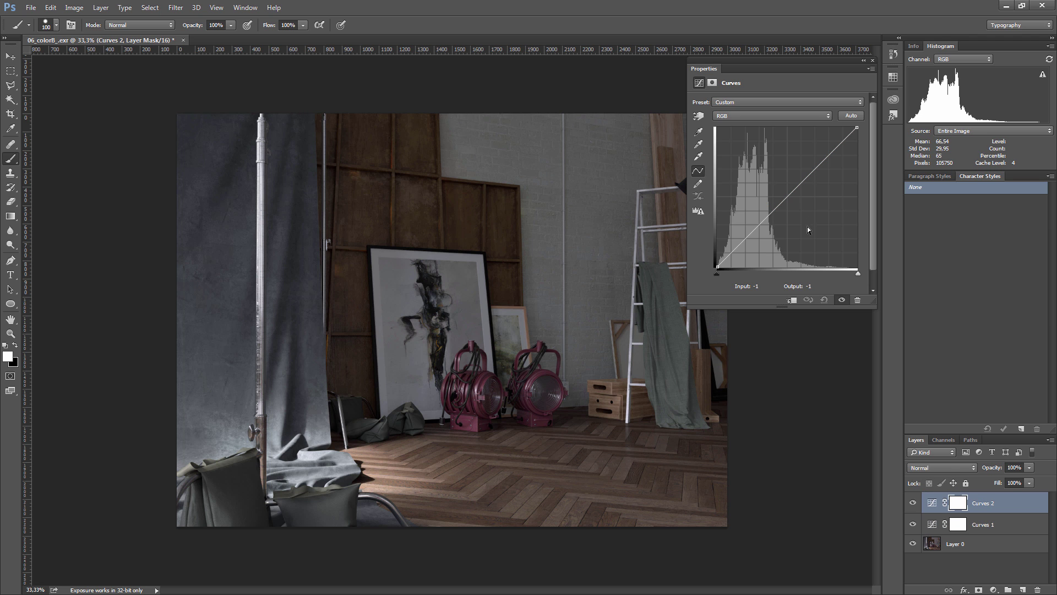
left_click(784, 197)
left_click_drag(784, 197, 780, 181)
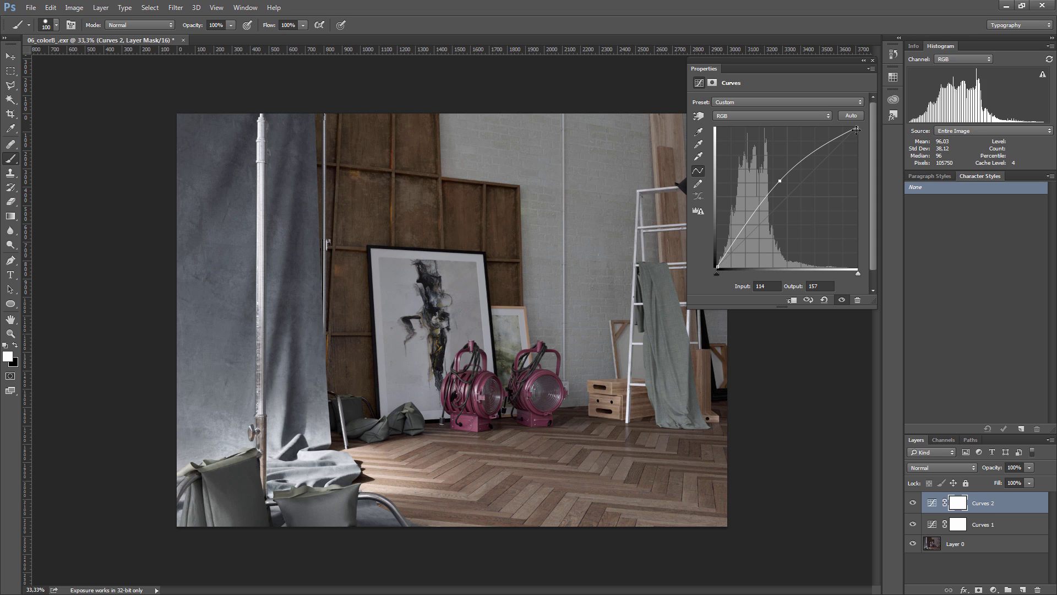
Try the Curves 2 white point at input 221, restore it, and set the midtone point to input 121, output 153
left_click_drag(856, 130, 838, 127)
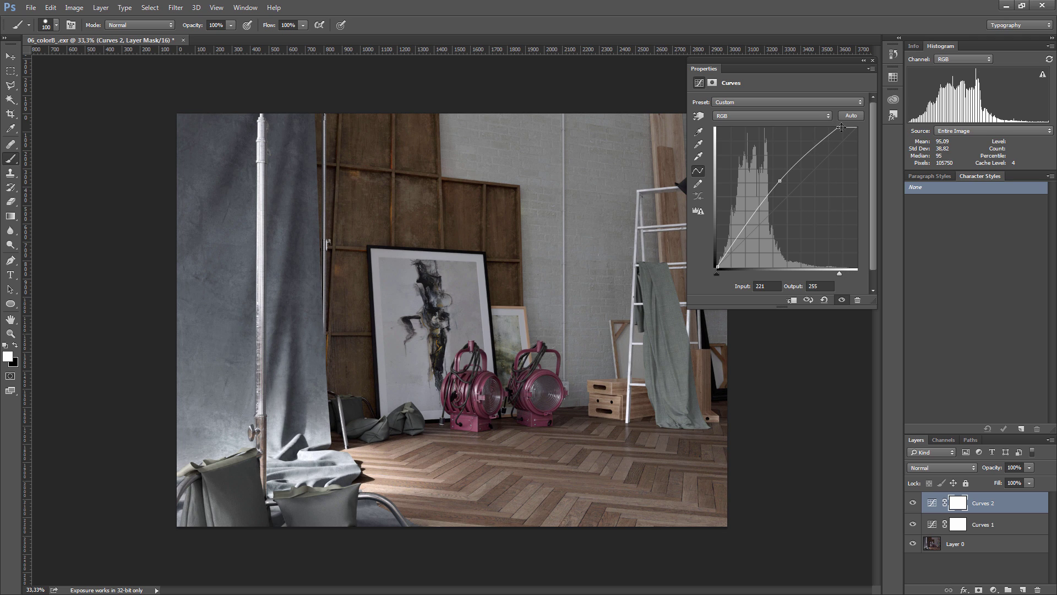
mouse_move(838, 127)
left_mouse_down()
mouse_move(861, 127)
mouse_move(863, 159)
mouse_move(858, 126)
left_mouse_up()
left_click_drag(781, 181, 784, 183)
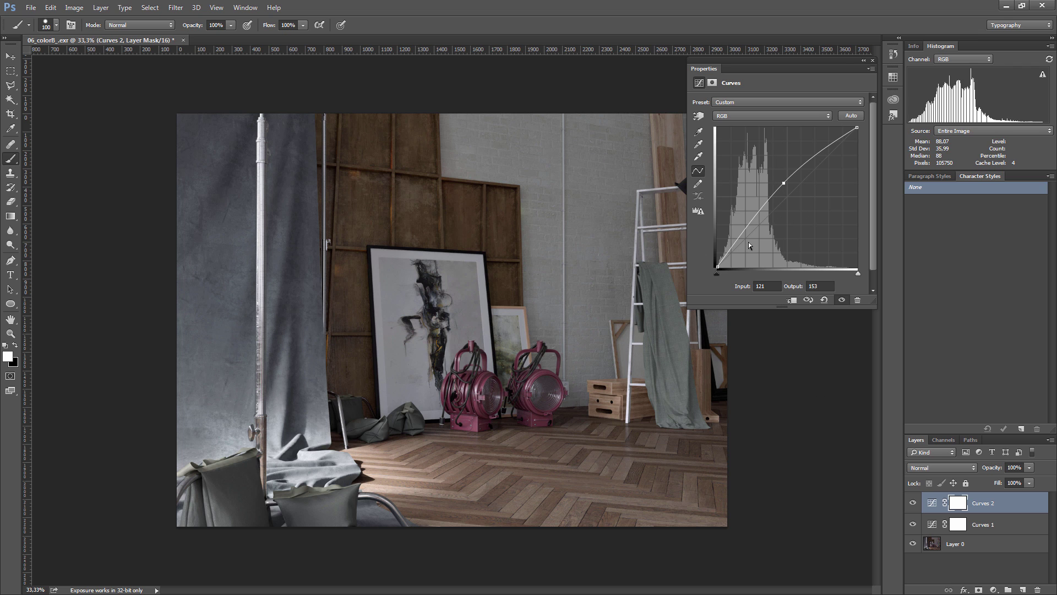
Try extra points on the Curves 2 curve at input 53, output 55 and input 191, output 216, and remove both
left_click_drag(746, 231, 747, 237)
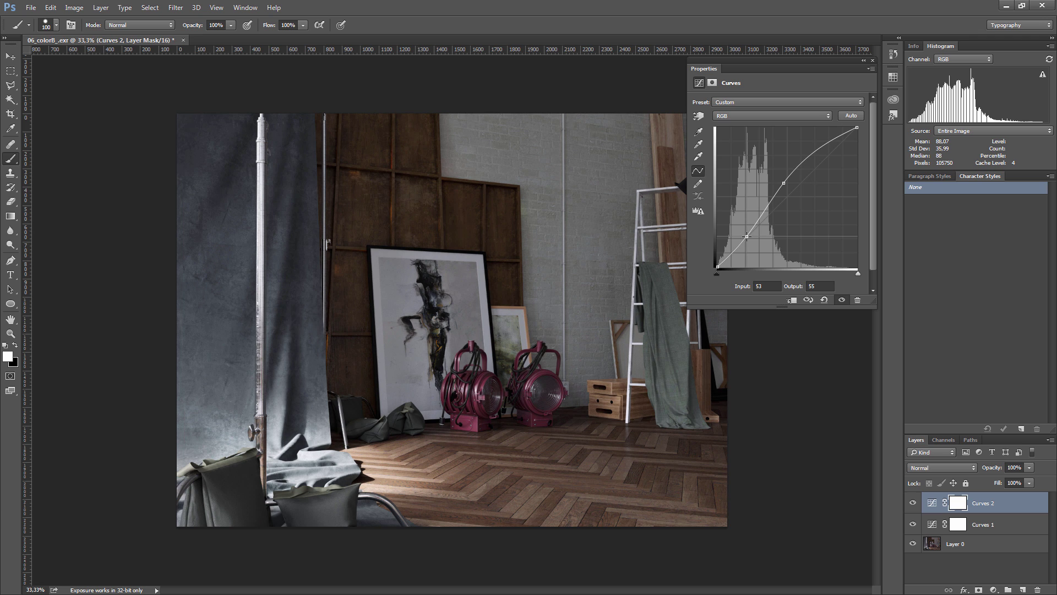
left_click(823, 151)
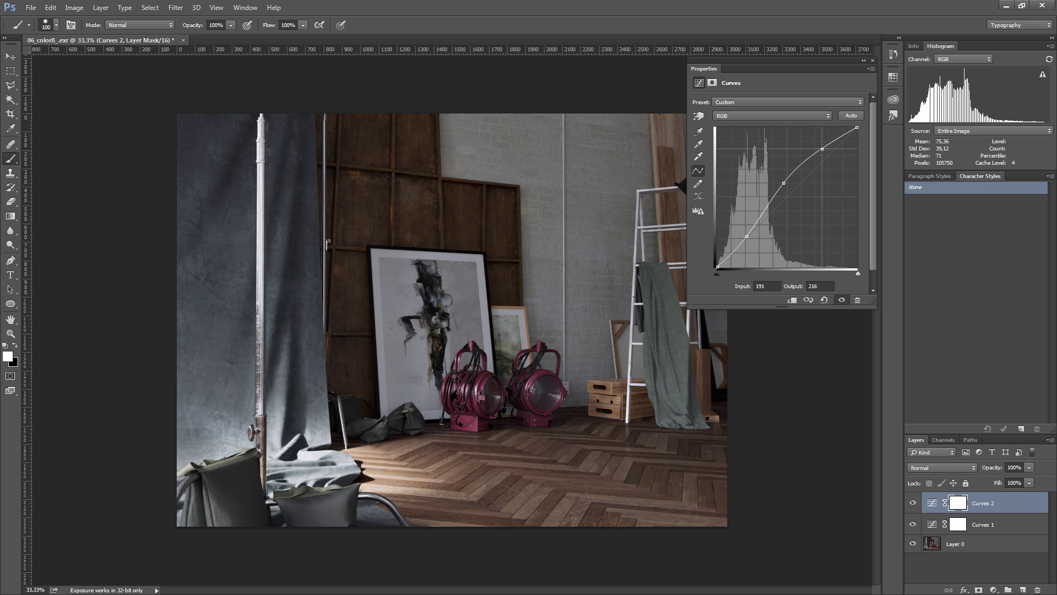
left_click_drag(747, 237, 702, 256)
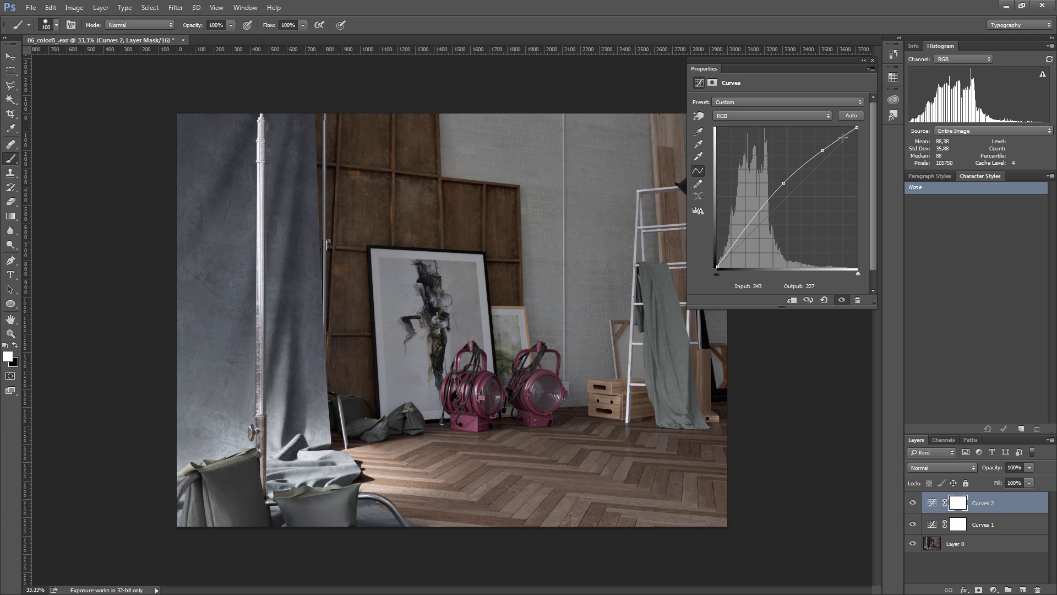
left_click(823, 151)
key("Delete")
Add a Curves adjustment layer above Curves 2 and shape an S-curve with a highlight point at input 175, output 192
left_click(993, 590)
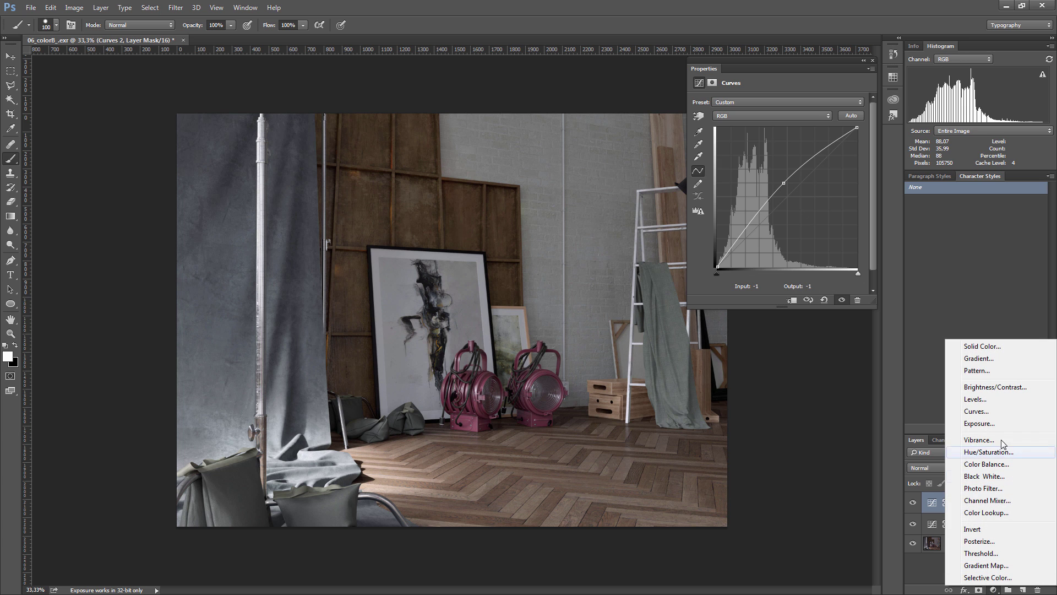
left_click(992, 410)
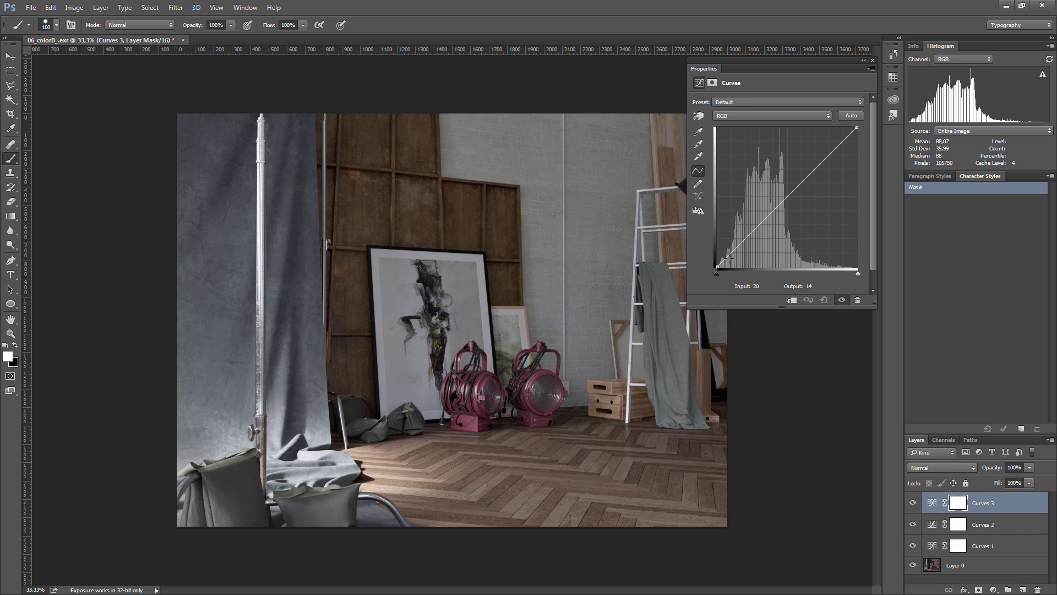
left_click_drag(731, 256, 814, 162)
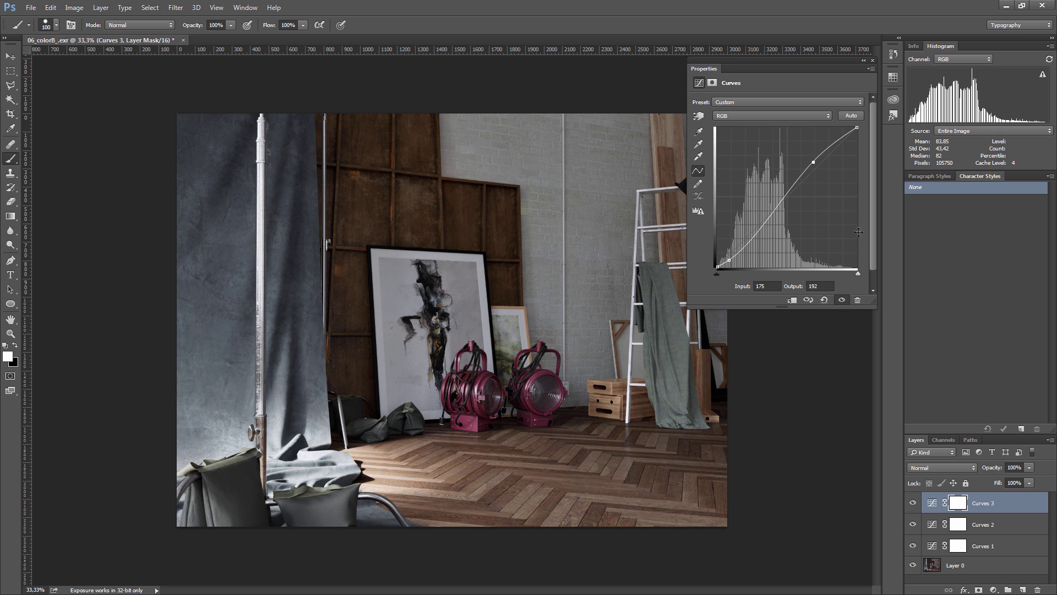
Apply the Linear Contrast preset to Curves 3 and strengthen it by lowering the shadow point to input 77, output 60 and raising the highlight point
left_click(796, 103)
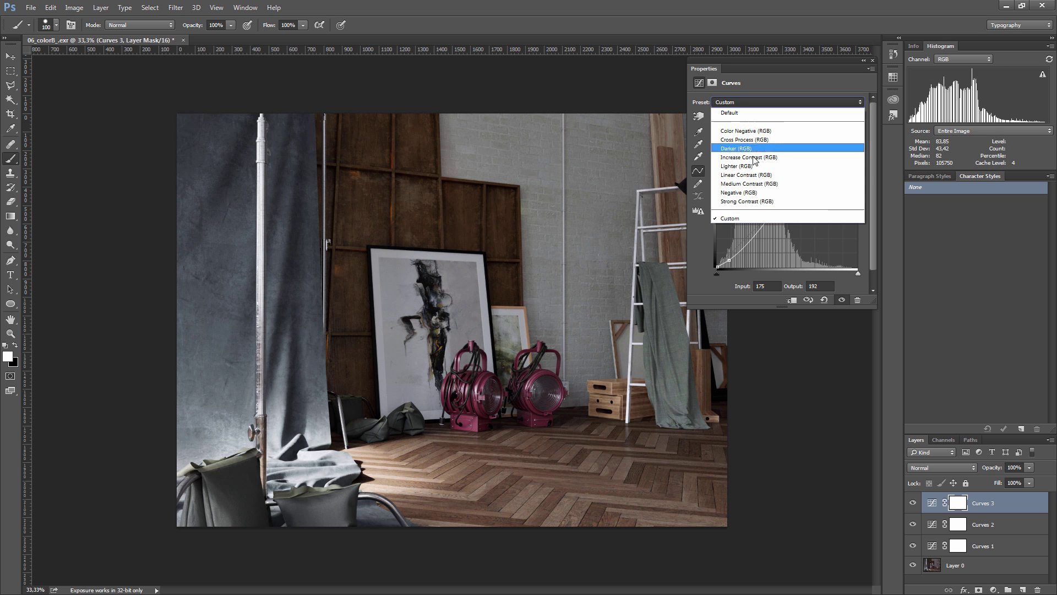
left_click(751, 174)
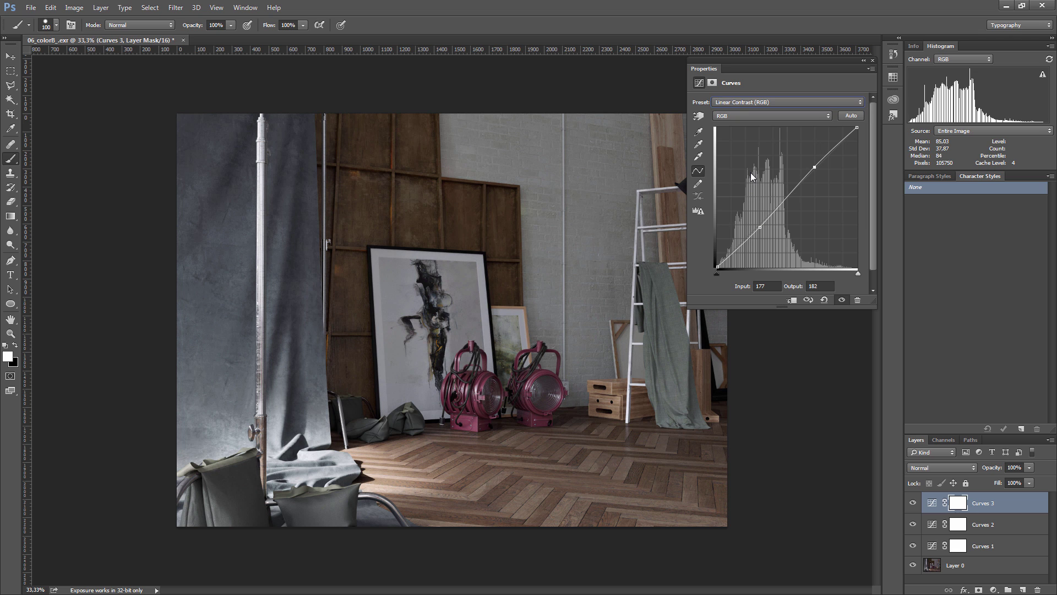
left_click_drag(760, 227, 760, 229)
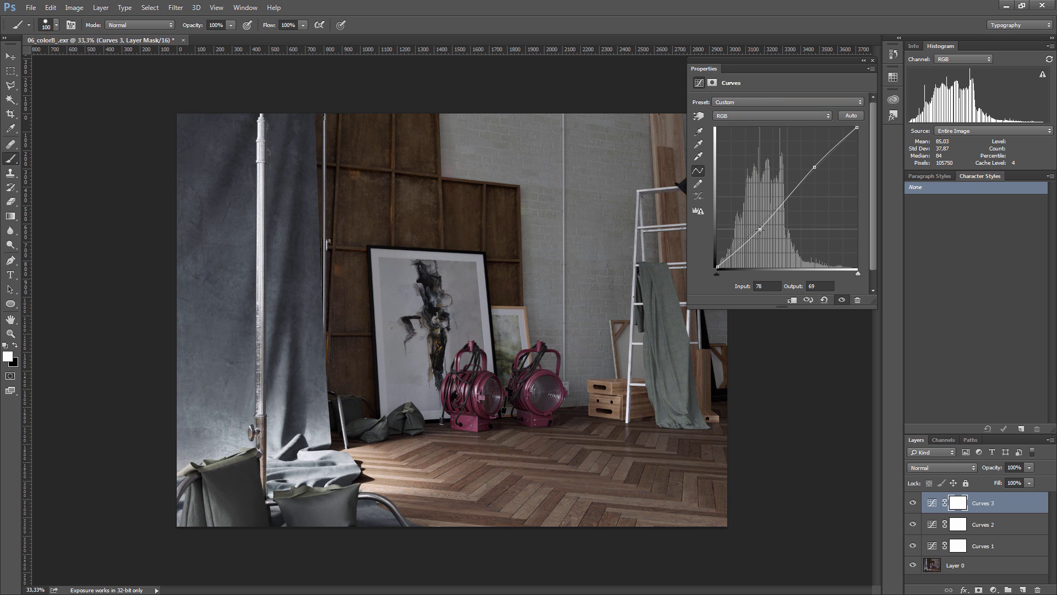
left_click_drag(815, 167, 816, 161)
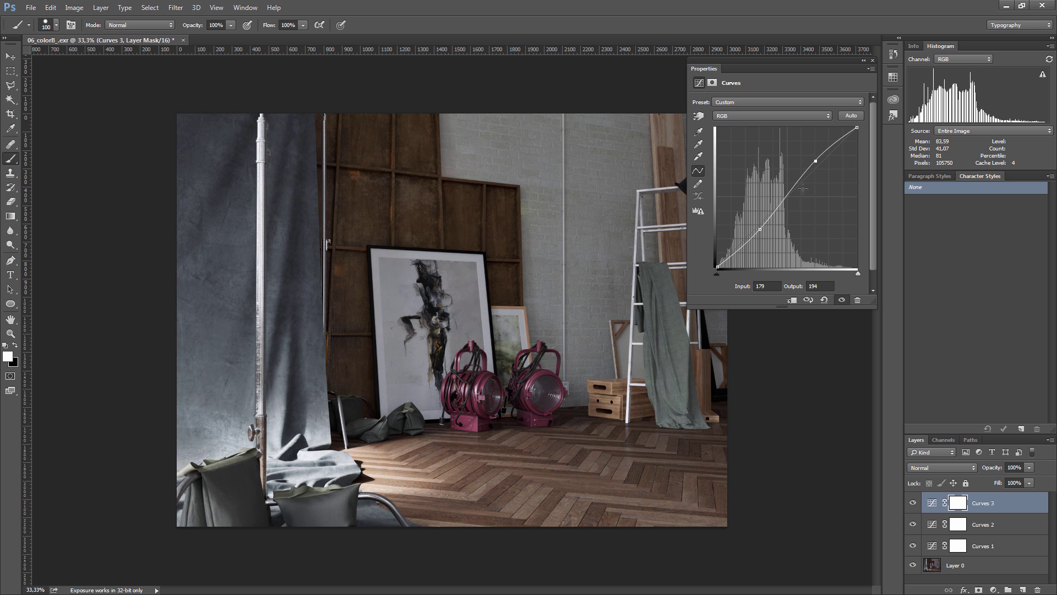
left_click_drag(760, 229, 760, 234)
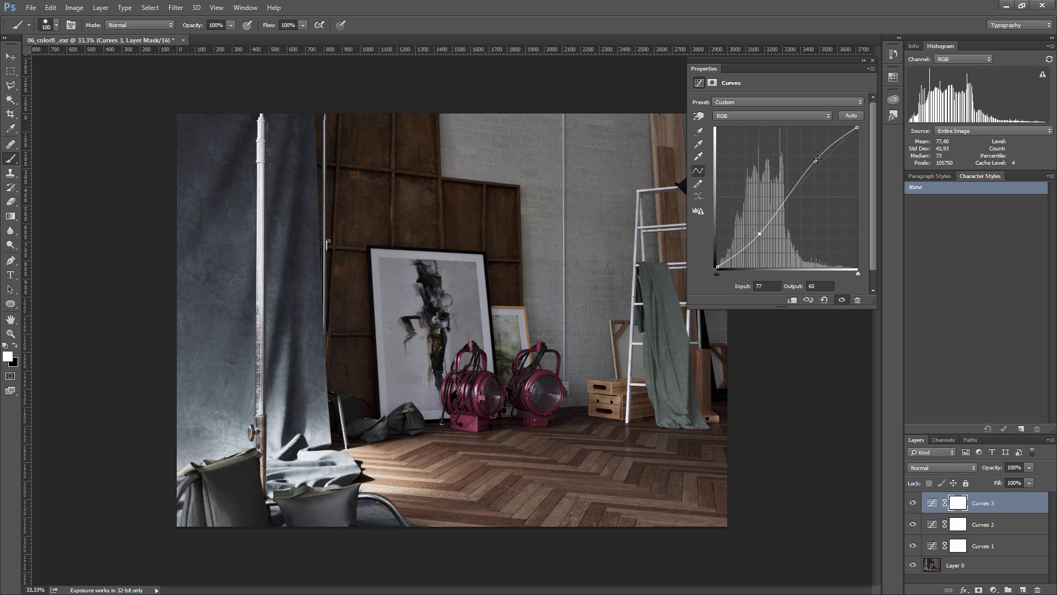
left_click_drag(817, 159, 817, 156)
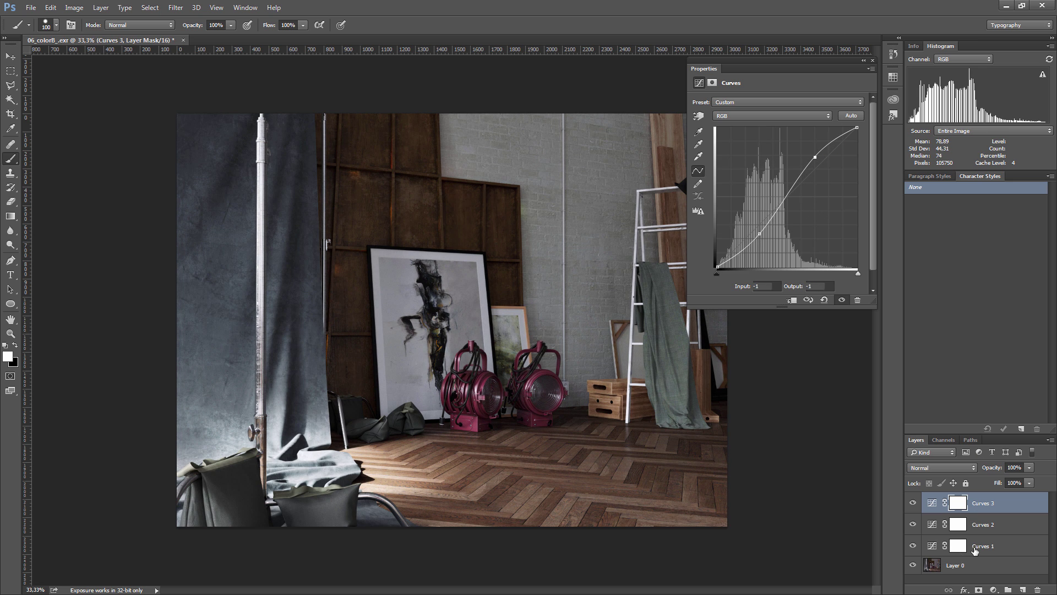
Compare the image with and without the Curves 1, Curves 2 and Curves 3 layers, one layer at a time
left_click(975, 547)
left_click(913, 546)
left_click(913, 546)
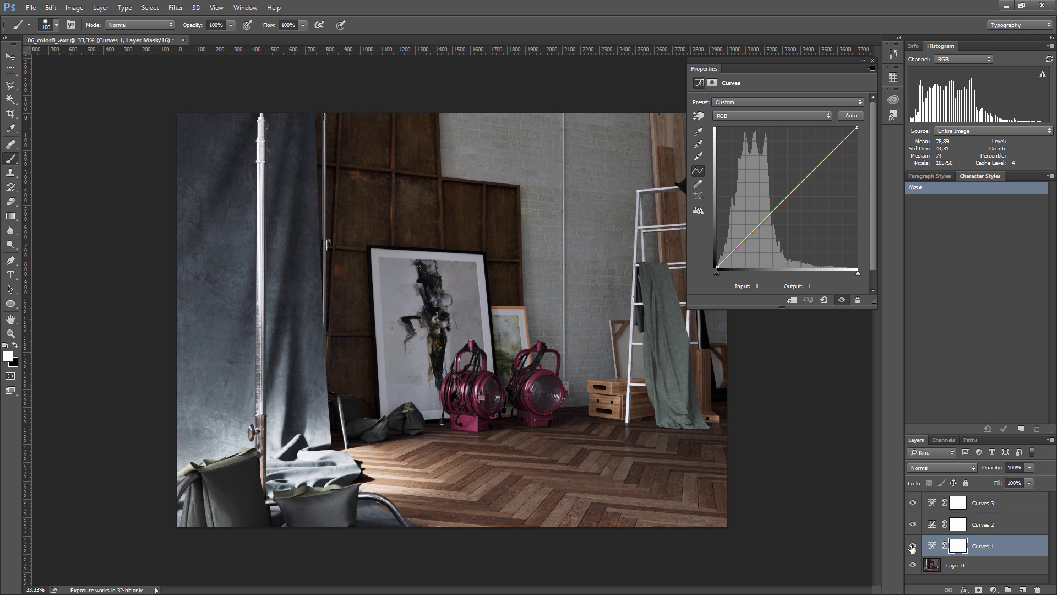
left_click(912, 546)
left_click(912, 545)
left_click(913, 526)
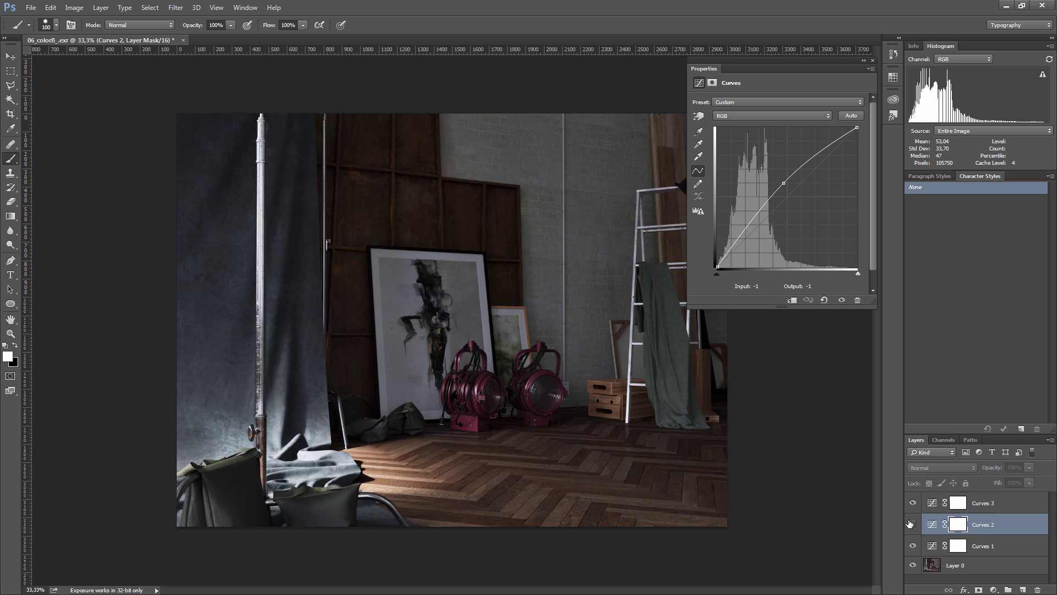
left_click(911, 526)
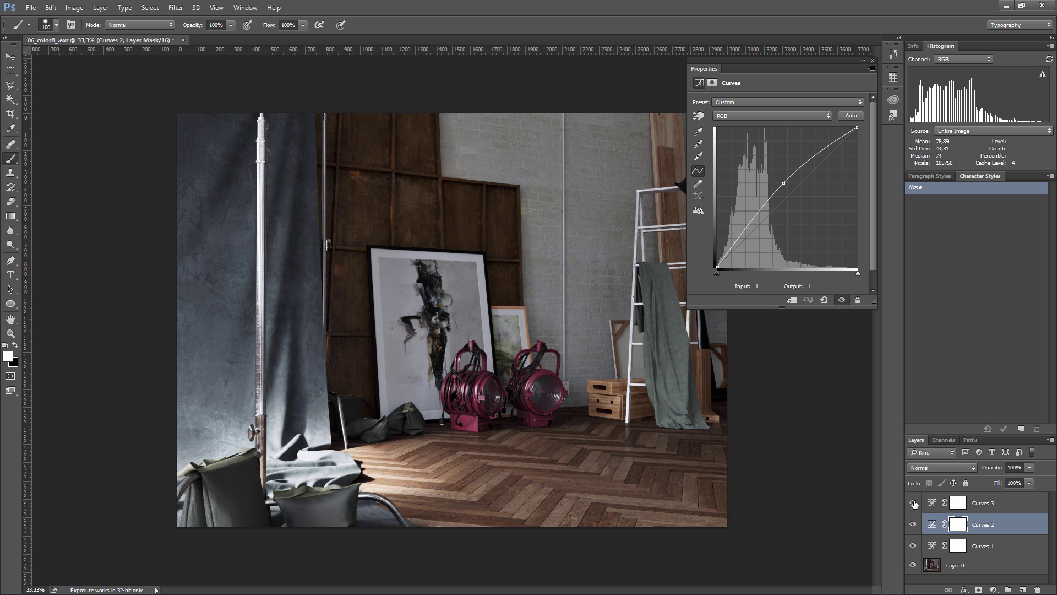
left_click(914, 503)
left_click(913, 503)
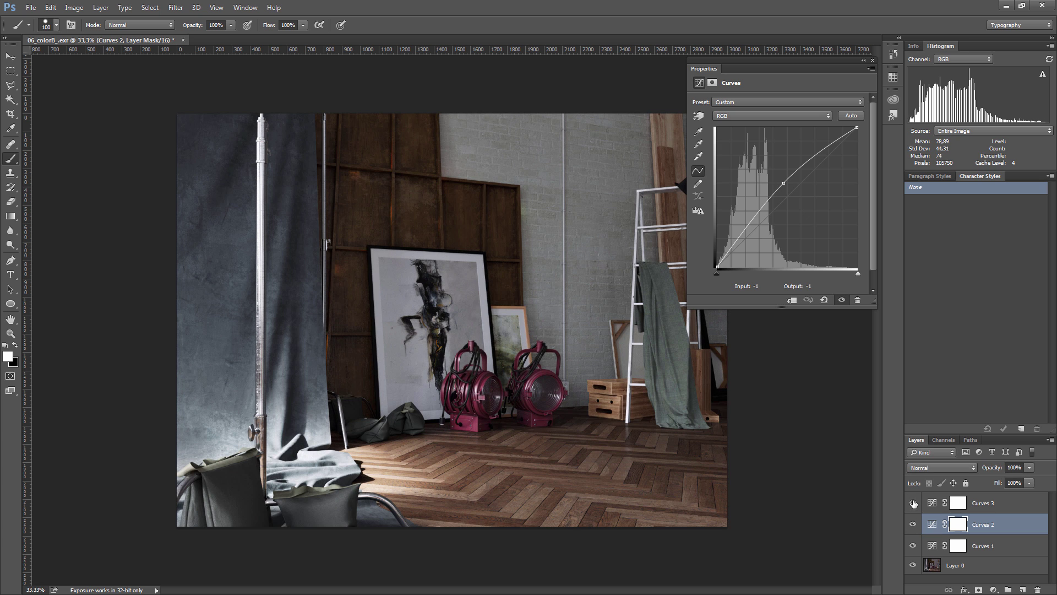
Compare the original Layer 0 on its own with the fully corrected image
left_click(910, 570, "alt")
left_click(911, 570, "alt")
left_click(910, 570, "alt")
left_click(911, 570, "alt")
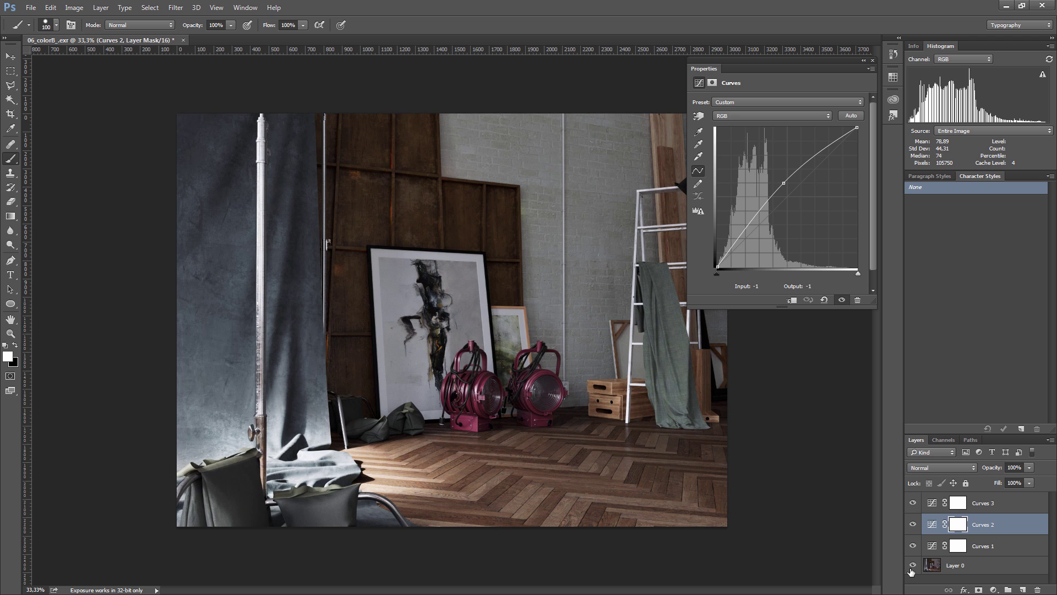
Select the three Curves layers together and review their curves individually, comparing Curves 2 with Curves 3
left_click(988, 545)
left_click(990, 507, "shift")
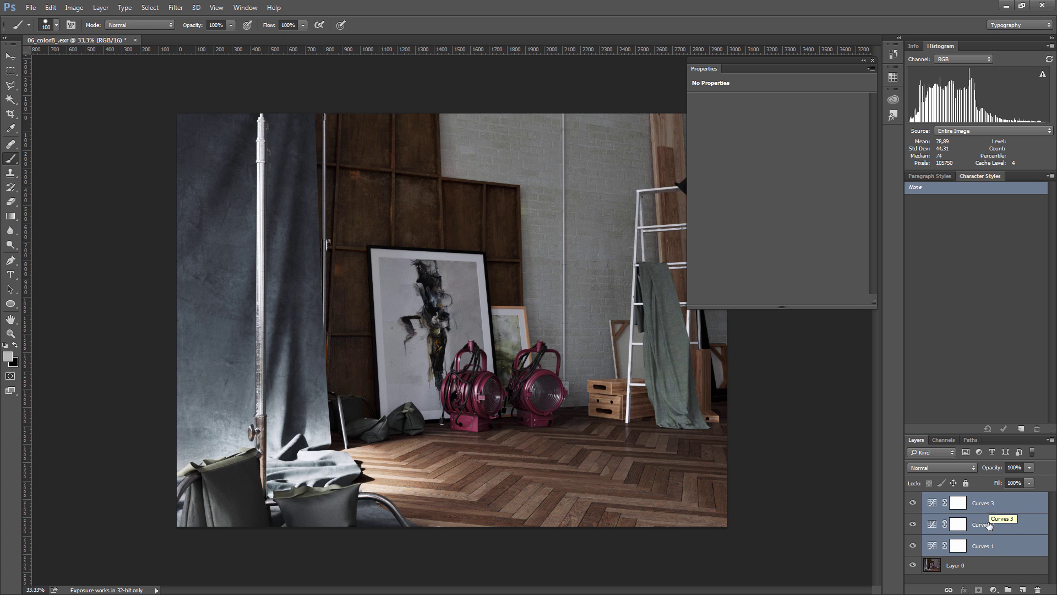
left_click(986, 548)
left_click(987, 524)
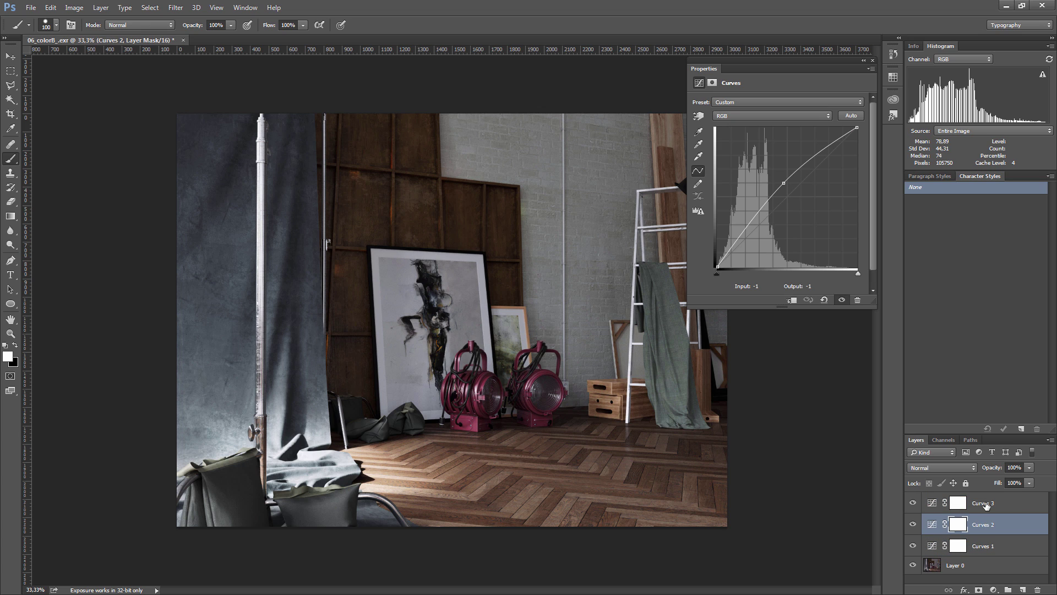
left_click(987, 506)
left_click(991, 525)
left_click(992, 508)
left_click(992, 523)
left_click(992, 506)
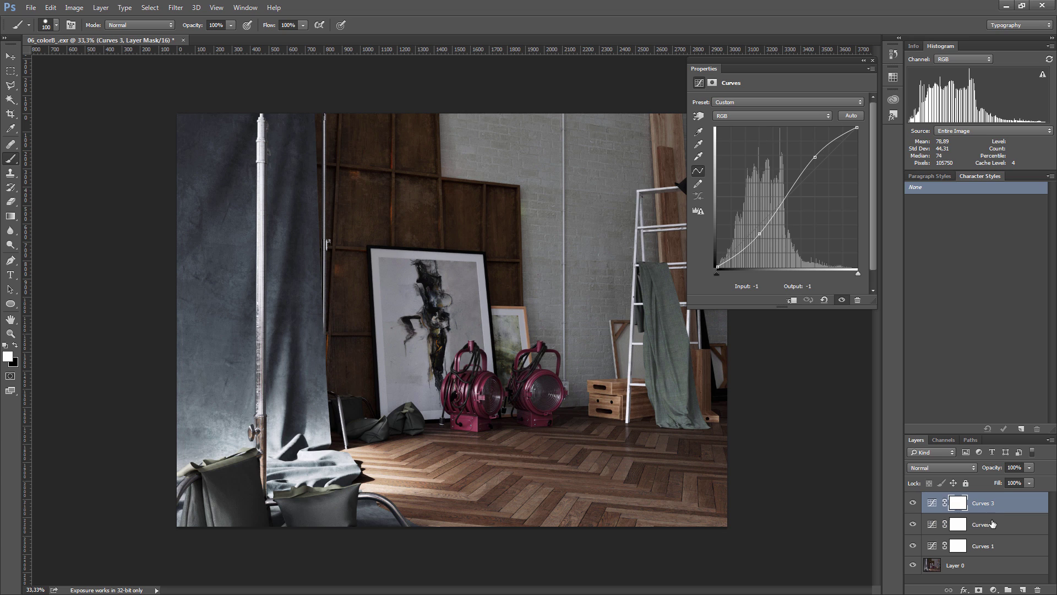
left_click(991, 524)
left_click(991, 506)
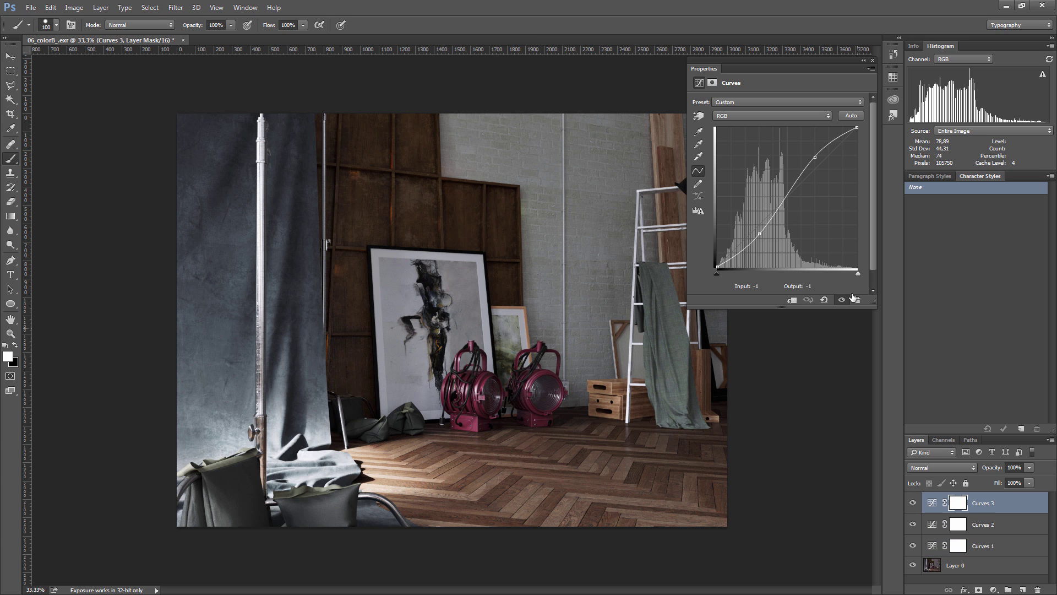
Add a Curves adjustment layer above Curves 3 and move its Blue channel black point to input 51, output 51
left_click(993, 590)
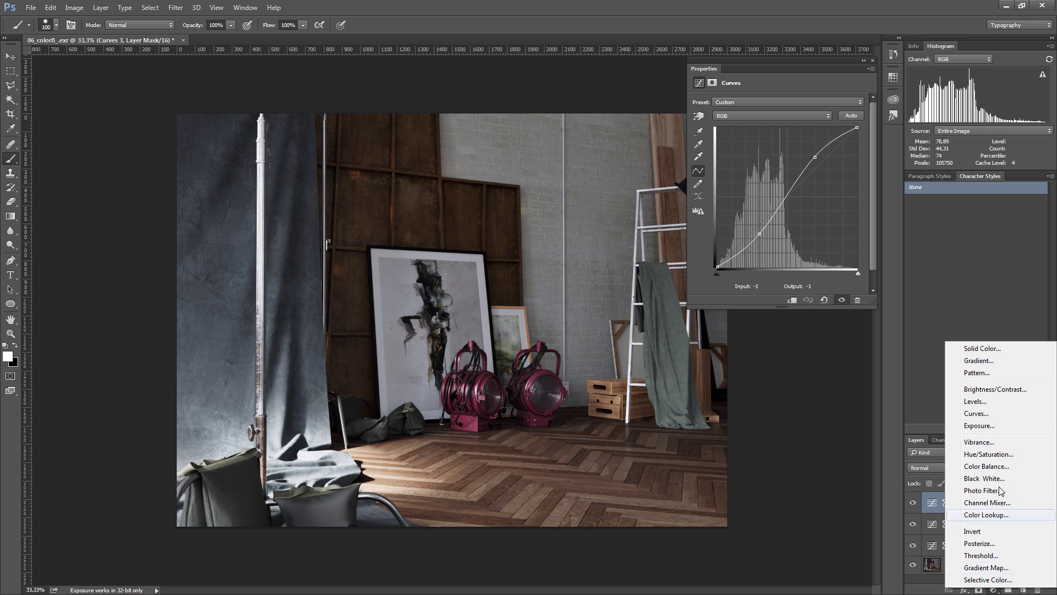
left_click(975, 413)
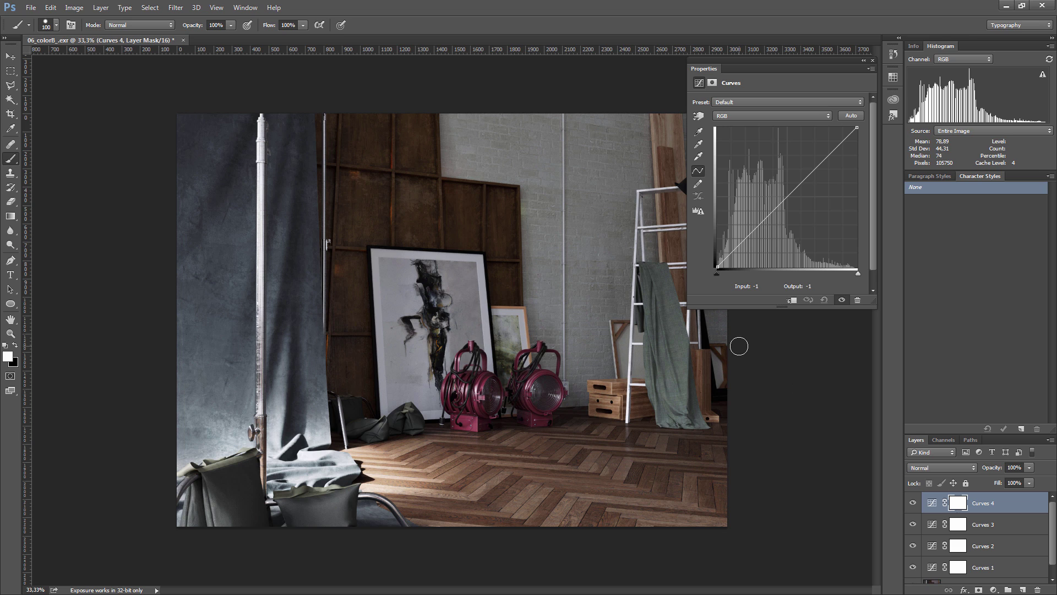
left_click(753, 117)
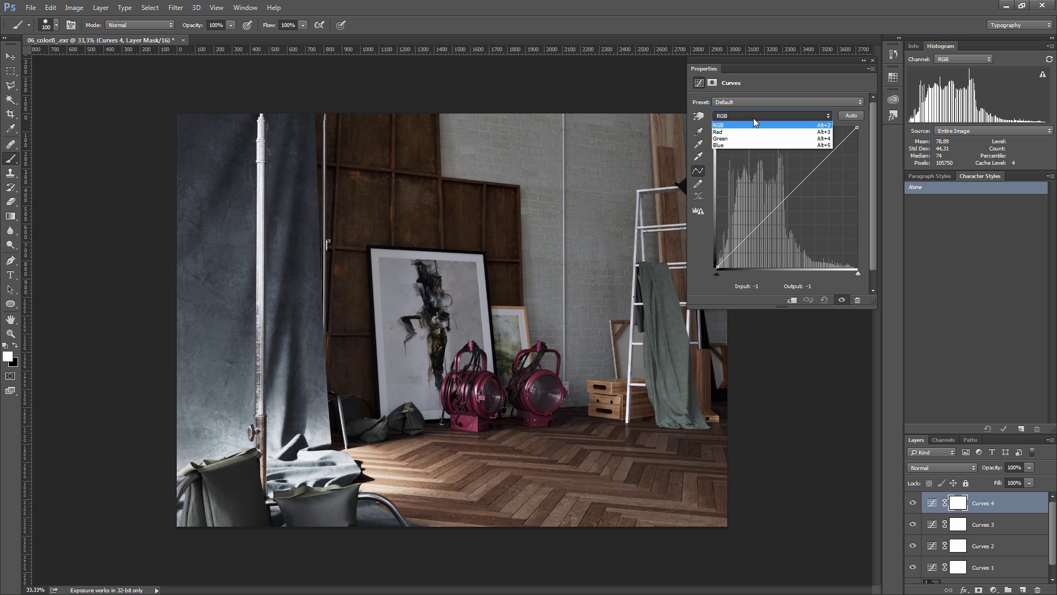
left_click(724, 146)
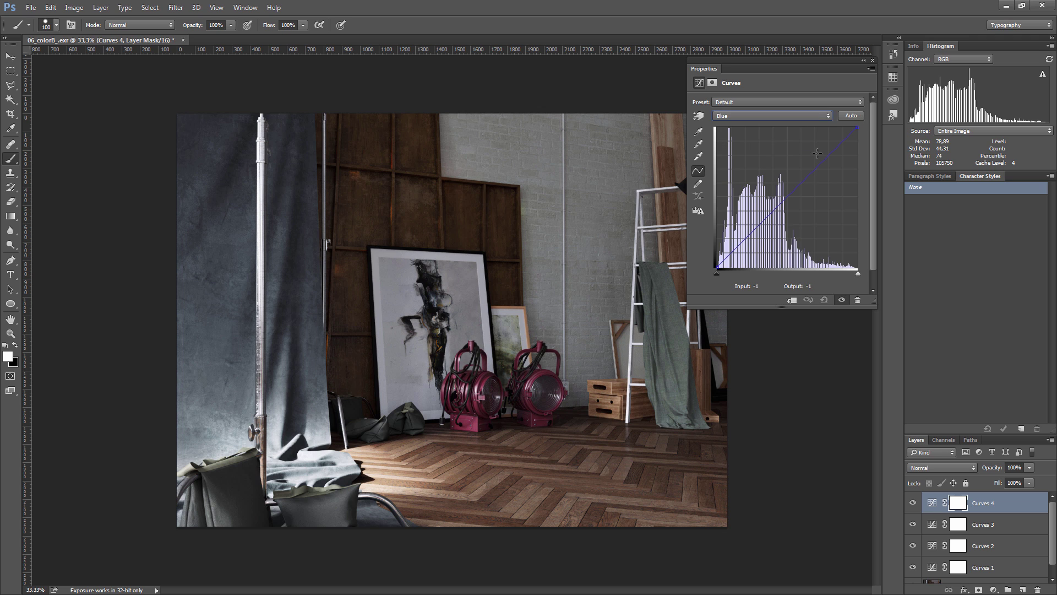
left_click_drag(783, 199, 777, 181)
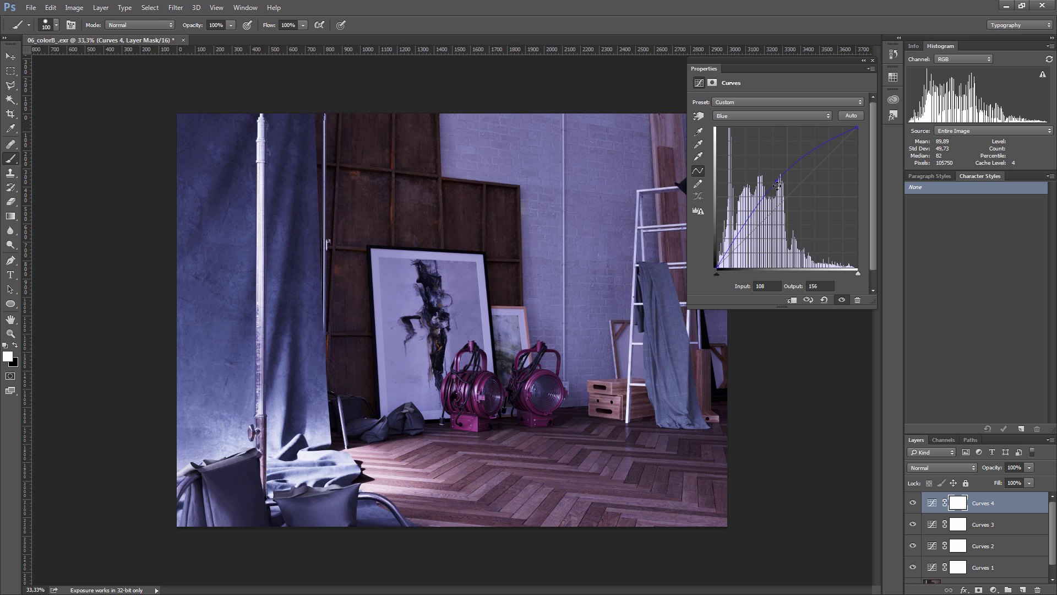
key("ctrl+z")
left_click_drag(717, 265, 745, 238)
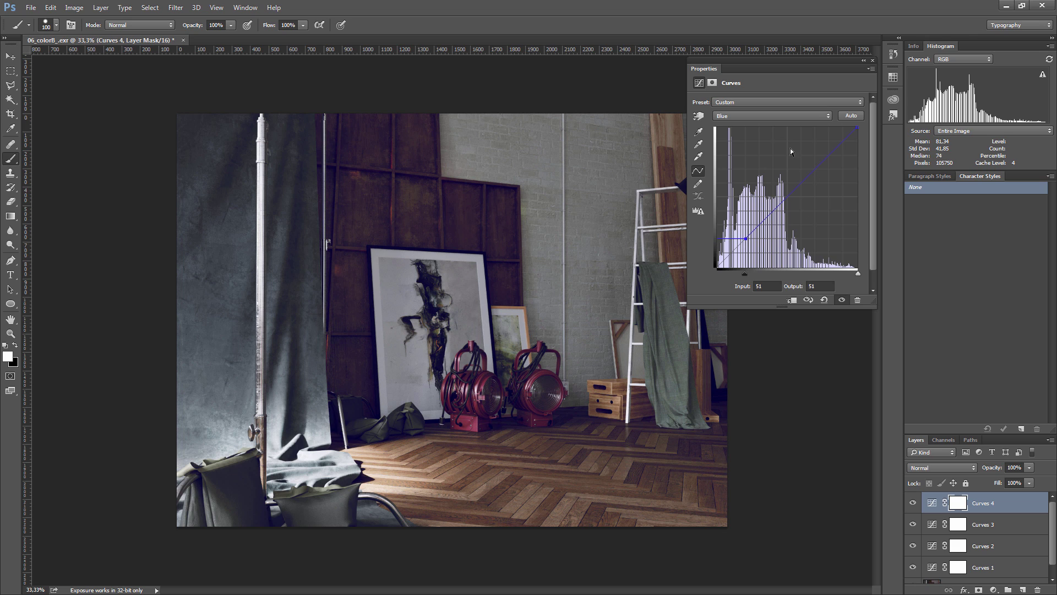
Try lowering the Blue channel white point on Curves 4 to input 118, output 117, and restore it to input 255, output 255
mouse_move(745, 239)
left_mouse_down()
mouse_move(771, 217)
mouse_move(751, 241)
left_mouse_up()
left_click(857, 129)
left_click_drag(858, 130, 783, 210)
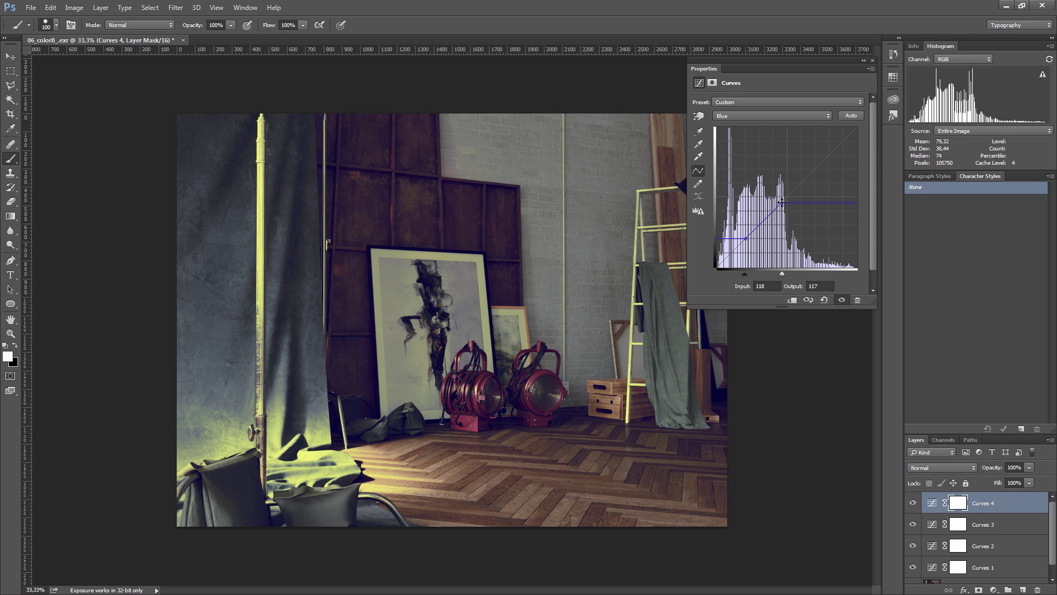
left_click_drag(783, 203, 857, 128)
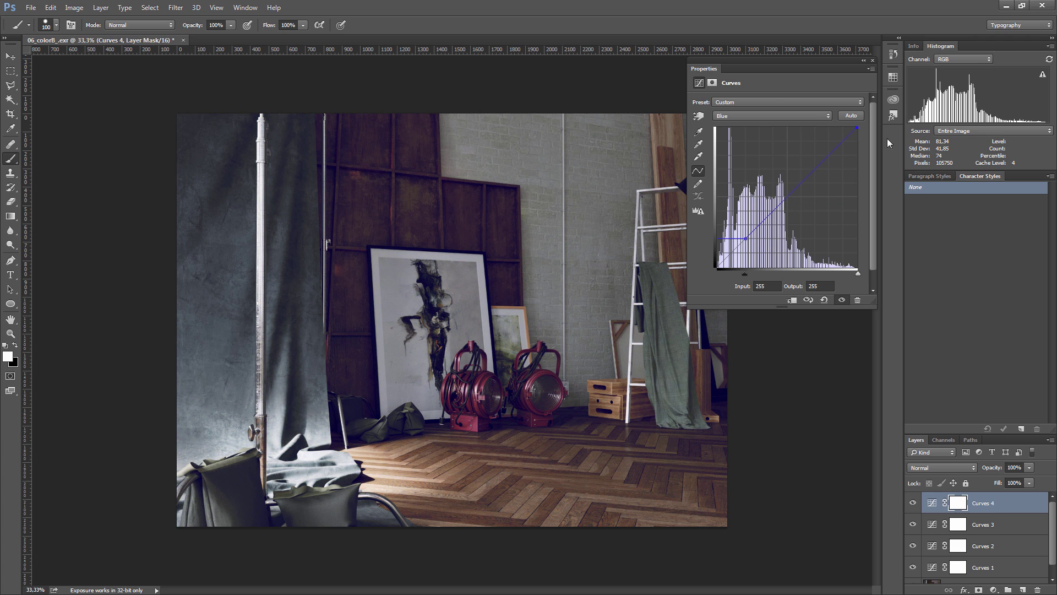
Reduce the Red channel midtones on Curves 4 with a point at input 133, output 125
left_click(747, 117)
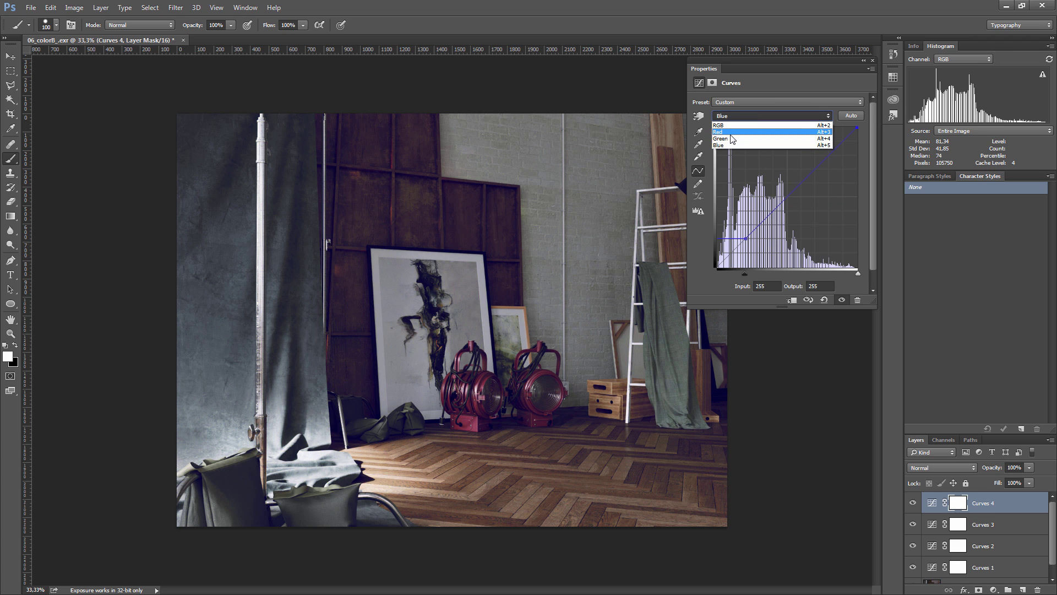
left_click(732, 131)
left_click_drag(784, 197, 790, 198)
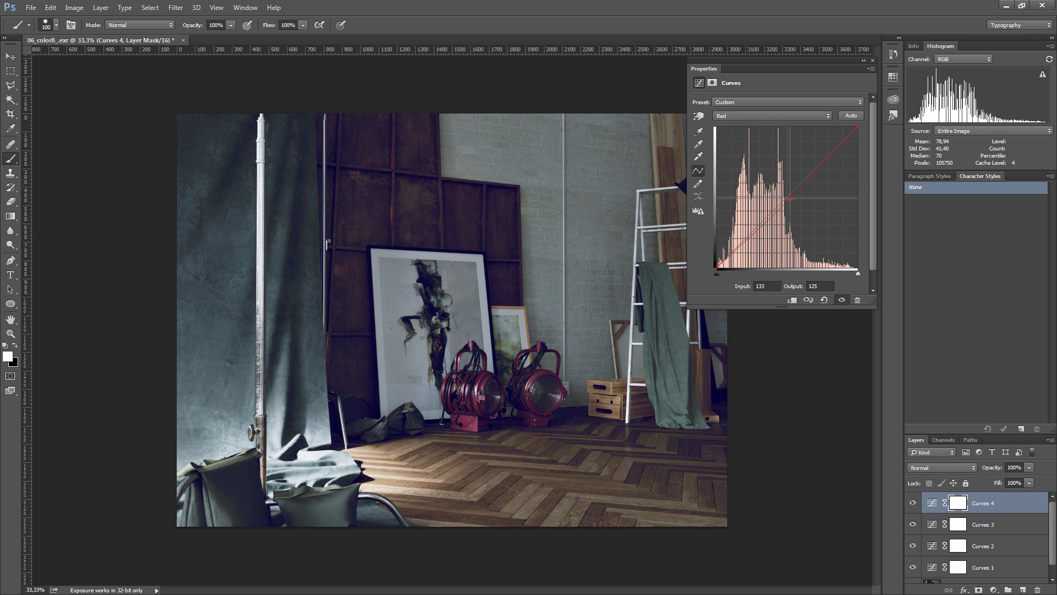
Reduce the Green channel midtones on Curves 4 with a point at input 116, output 111
left_click(739, 118)
left_click(739, 136)
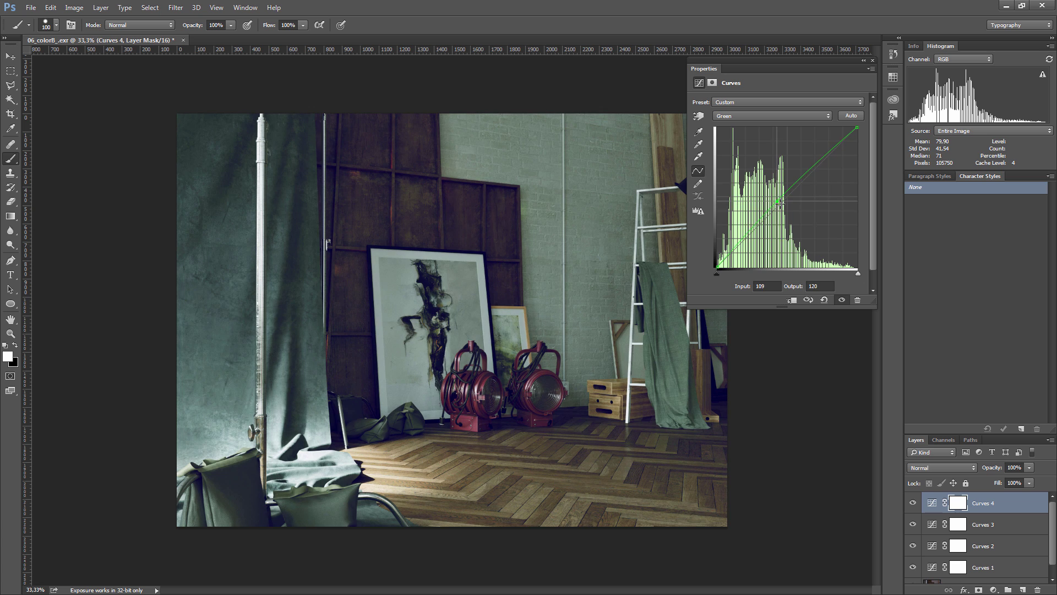
left_click_drag(782, 204, 781, 206)
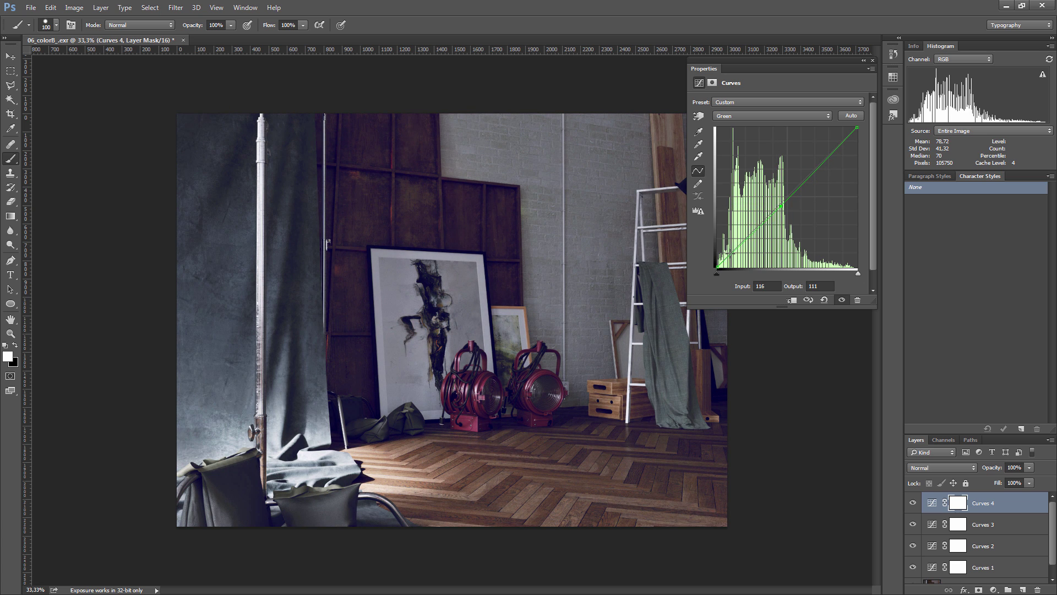
On Curves 4, set a Green shadow point at input 23, output 30, and move the RGB black point to input 22, output 26
left_click_drag(717, 268, 730, 250)
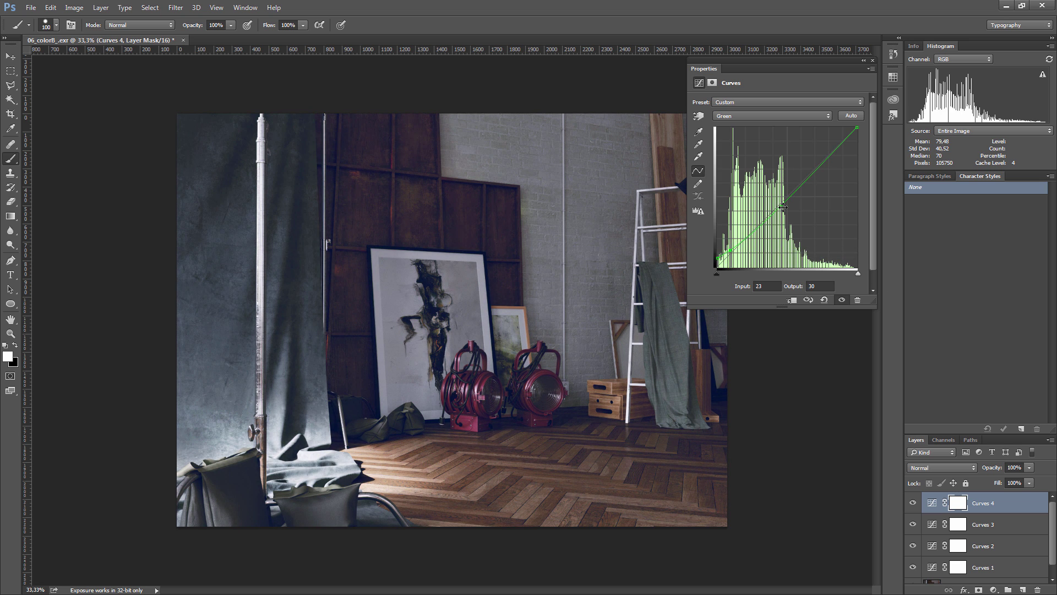
left_click(743, 118)
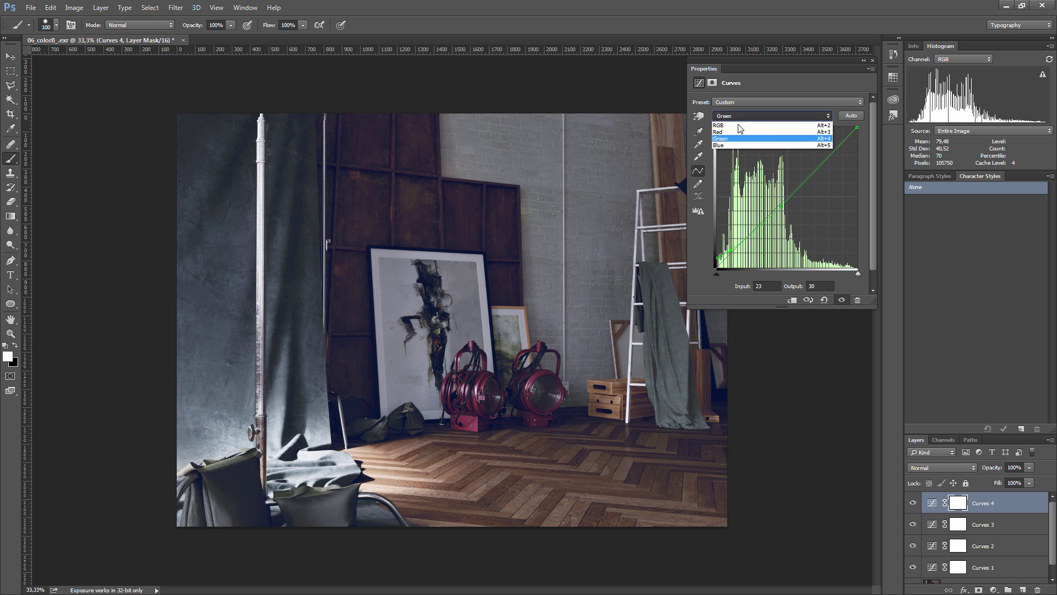
left_click(727, 124)
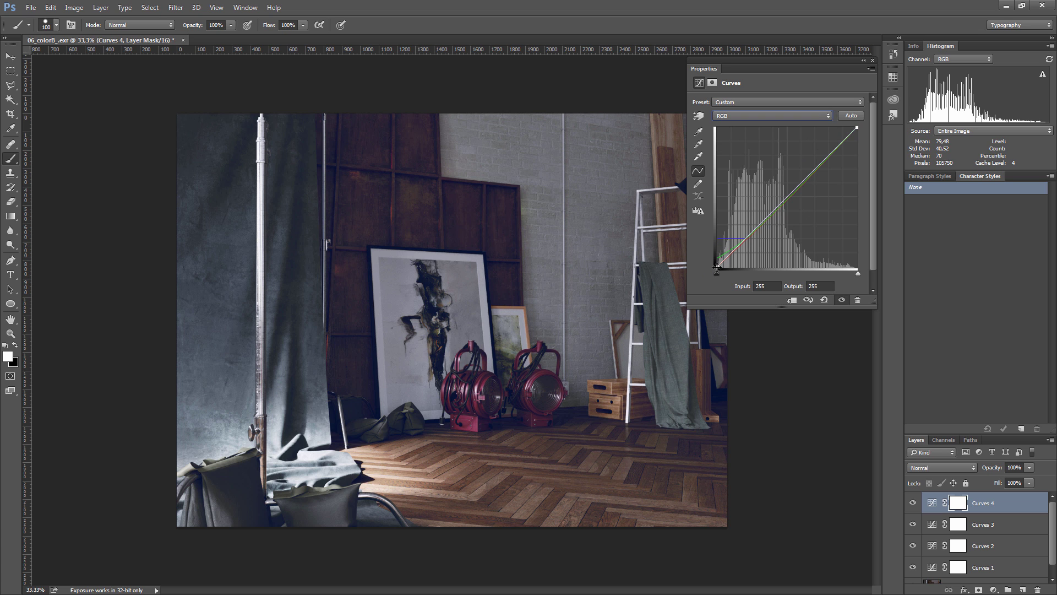
mouse_move(717, 268)
left_mouse_down()
mouse_move(743, 244)
mouse_move(729, 254)
left_mouse_up()
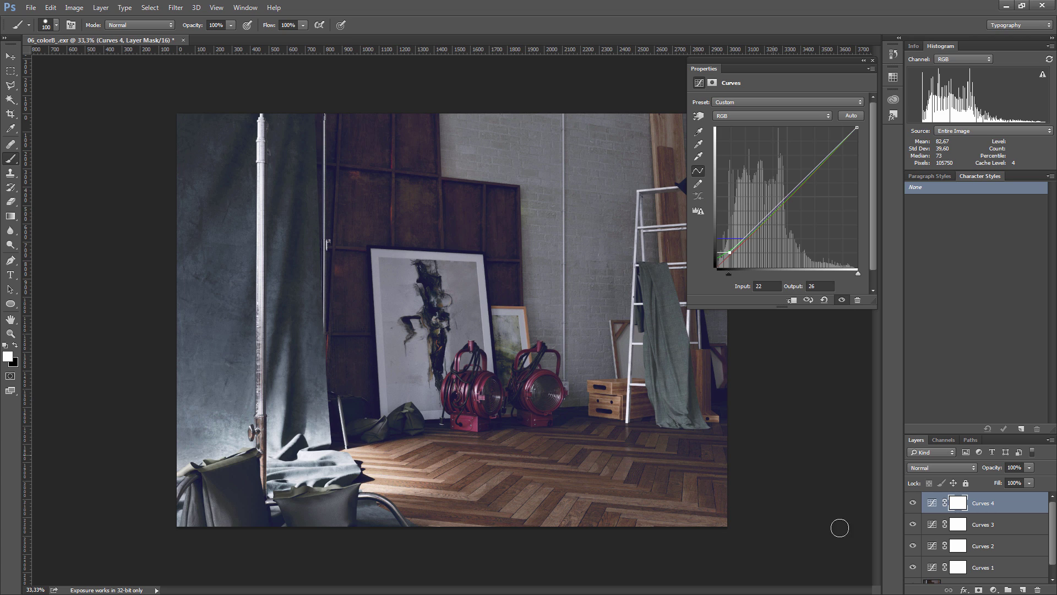
left_click(913, 503)
left_click(914, 504)
Compare the Soft Light and Normal blending modes on Curves 4 and leave the layer set to Soft Light
left_click_drag(1027, 469, 1048, 481)
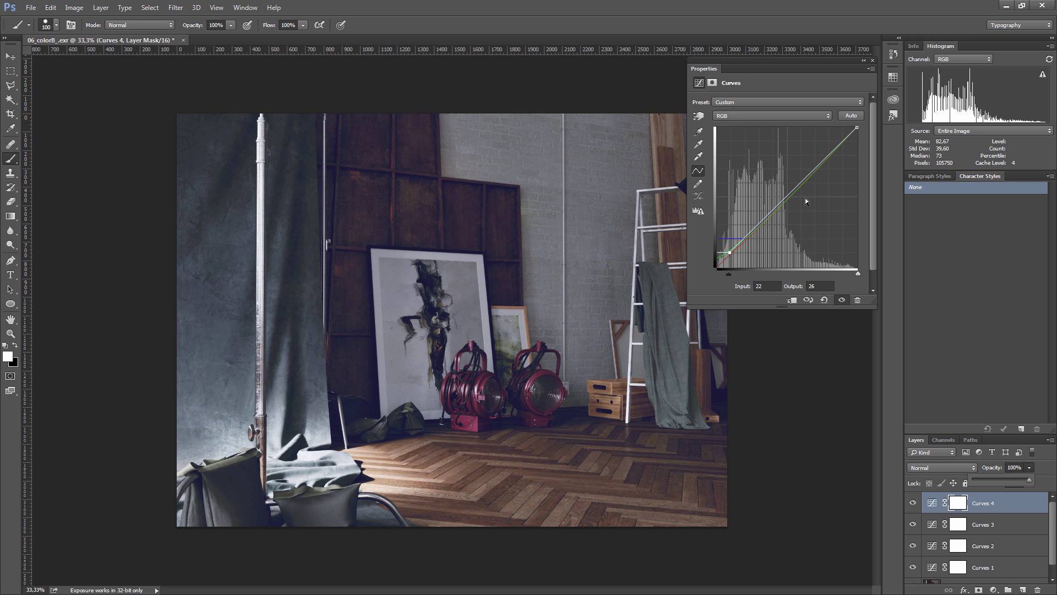
left_click(932, 503)
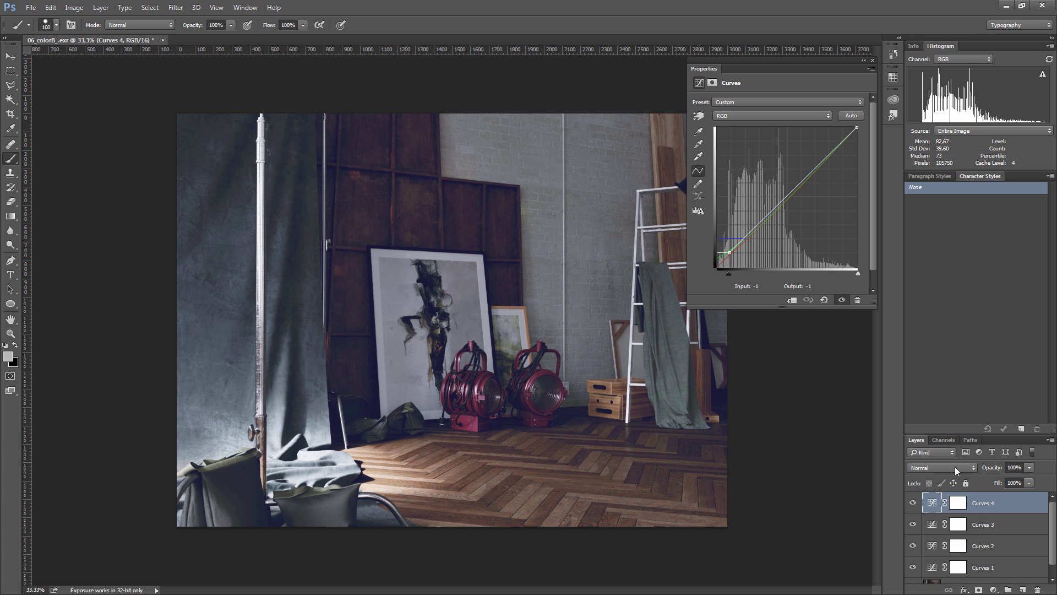
left_click(926, 468)
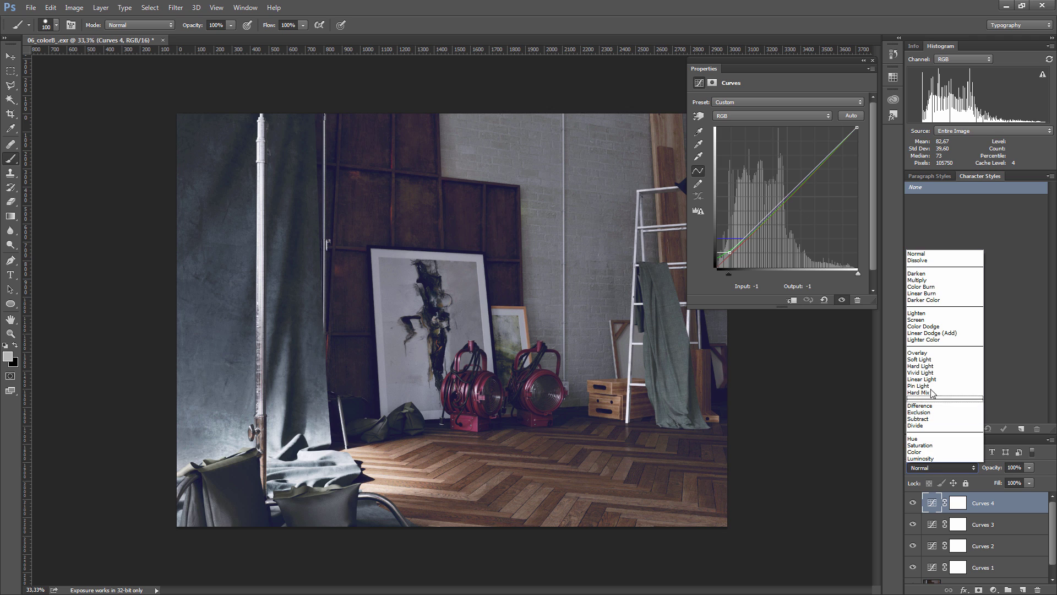
left_click(928, 361)
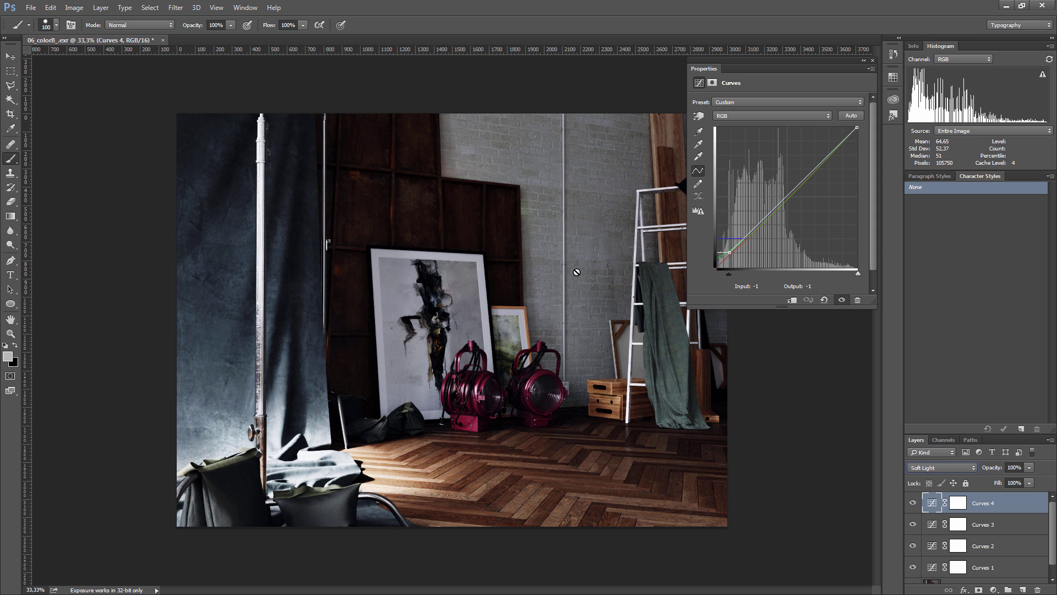
left_click(950, 466)
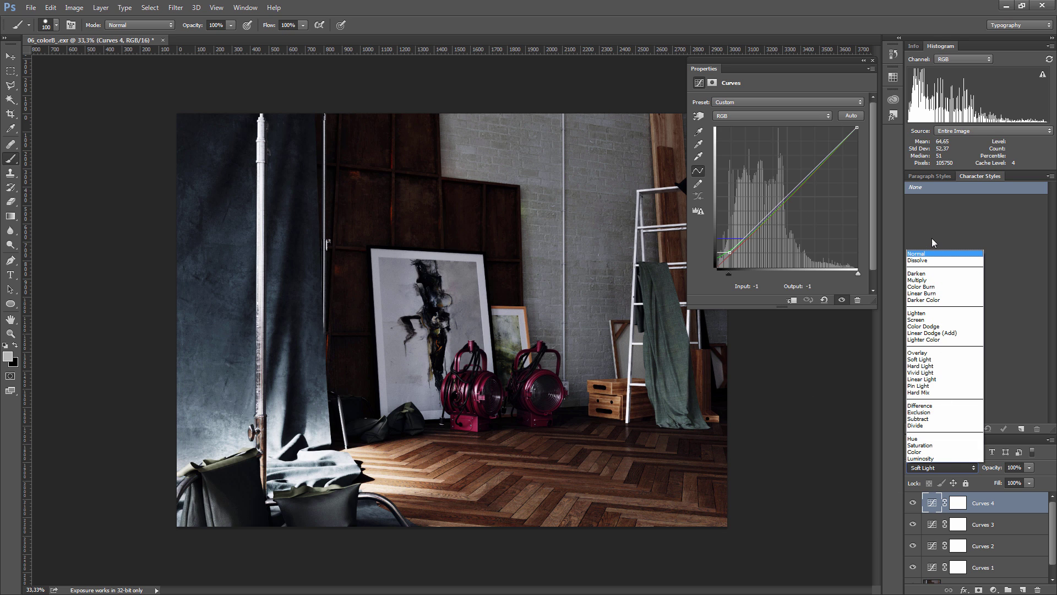
left_click(935, 254)
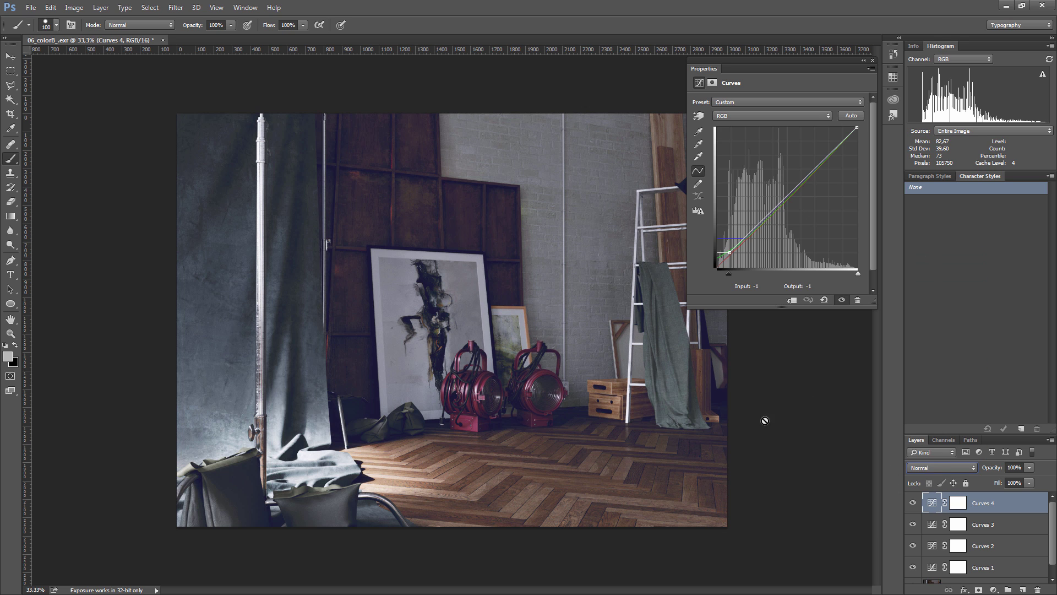
left_click(948, 466)
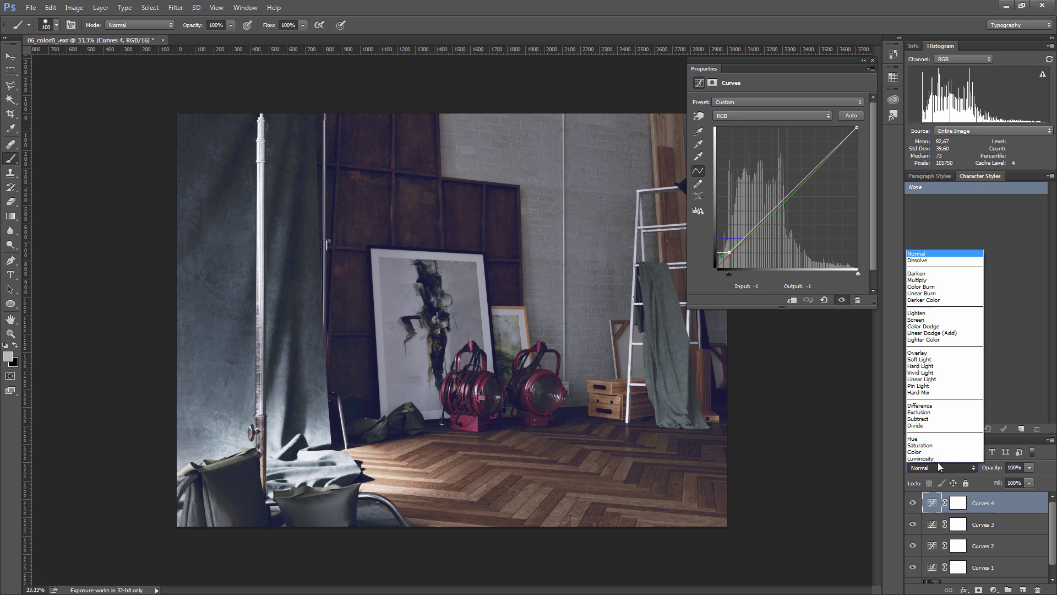
left_click(933, 359)
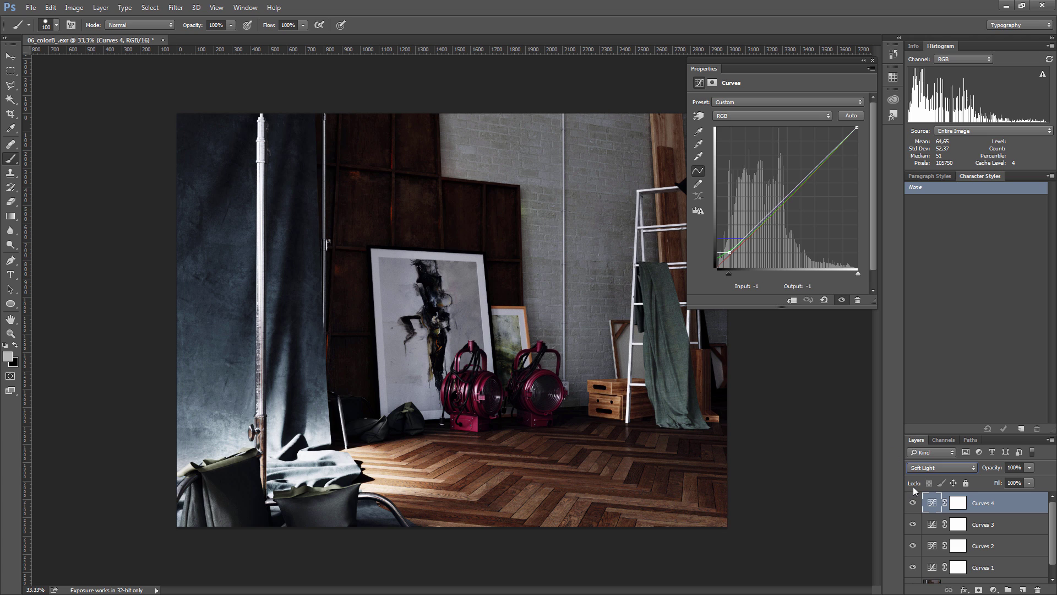
Add a Curves adjustment layer clipped to Curves 4 and raise its RGB black point to input 0, output 116
left_click(993, 590)
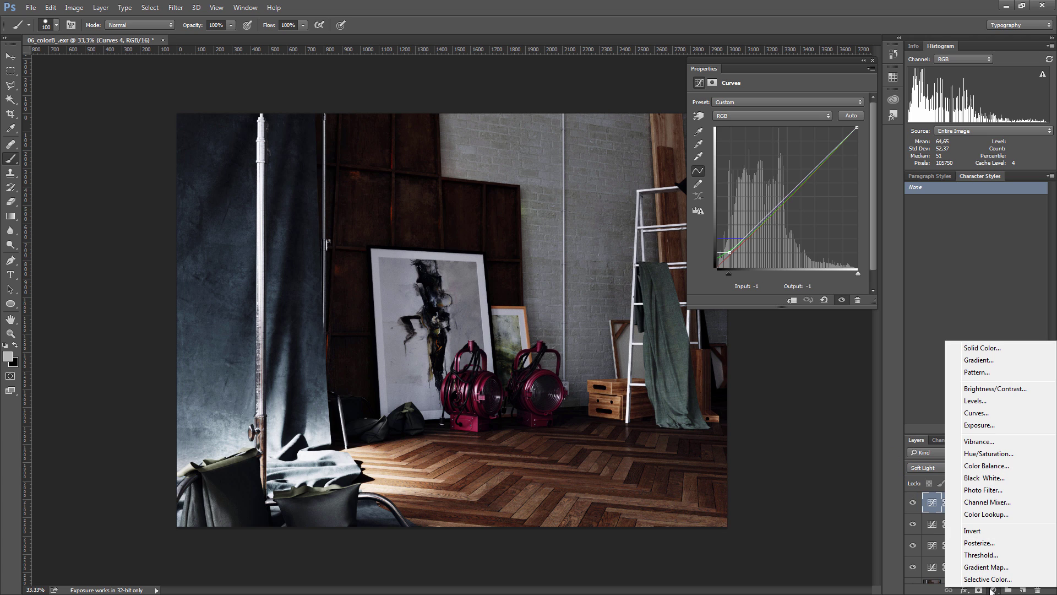
left_click(1002, 410)
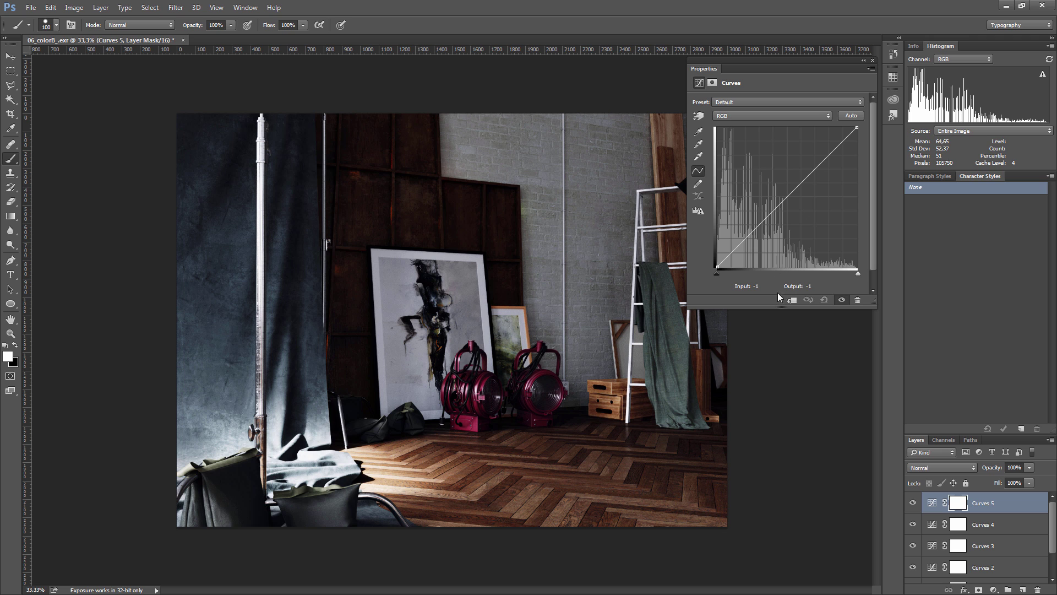
left_click(791, 300)
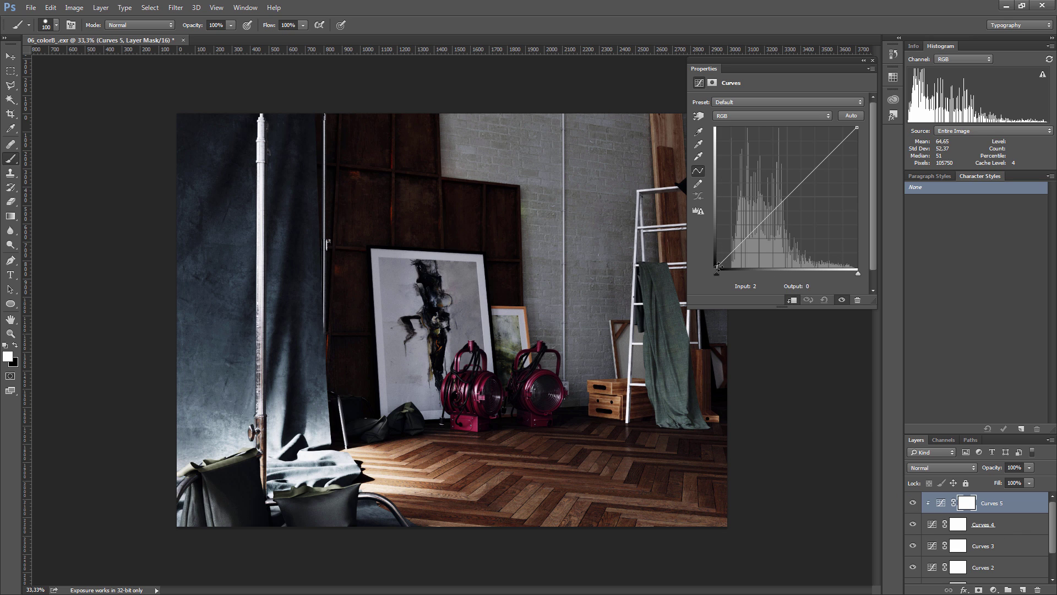
left_click_drag(718, 267, 718, 203)
Compare the image with and without Curves 4 and its clipped Curves 5 layer
left_click(913, 525)
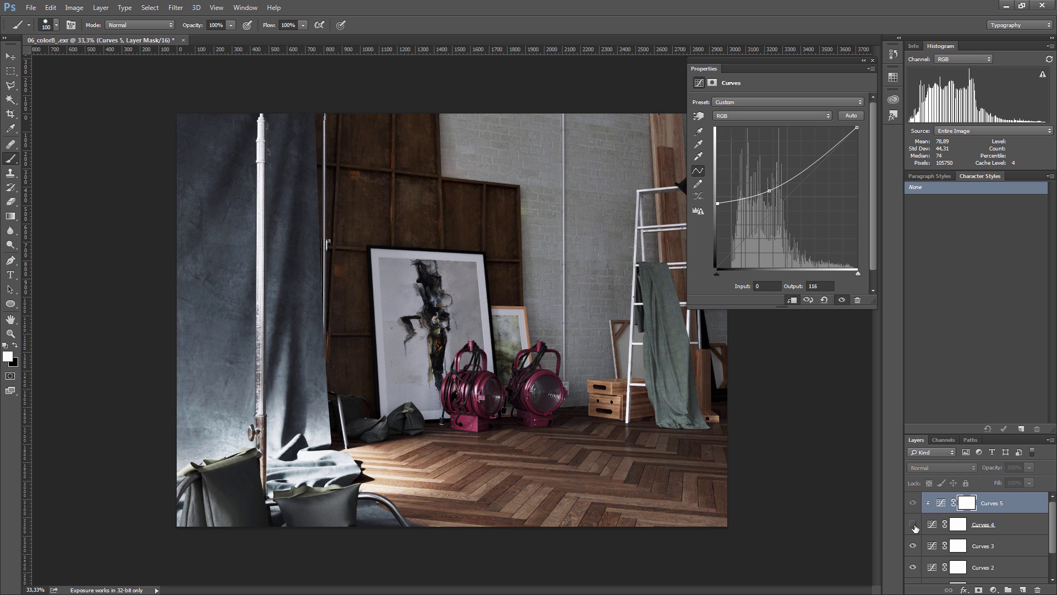
left_click(913, 526)
left_click(913, 525)
left_click(913, 524)
left_click(913, 525)
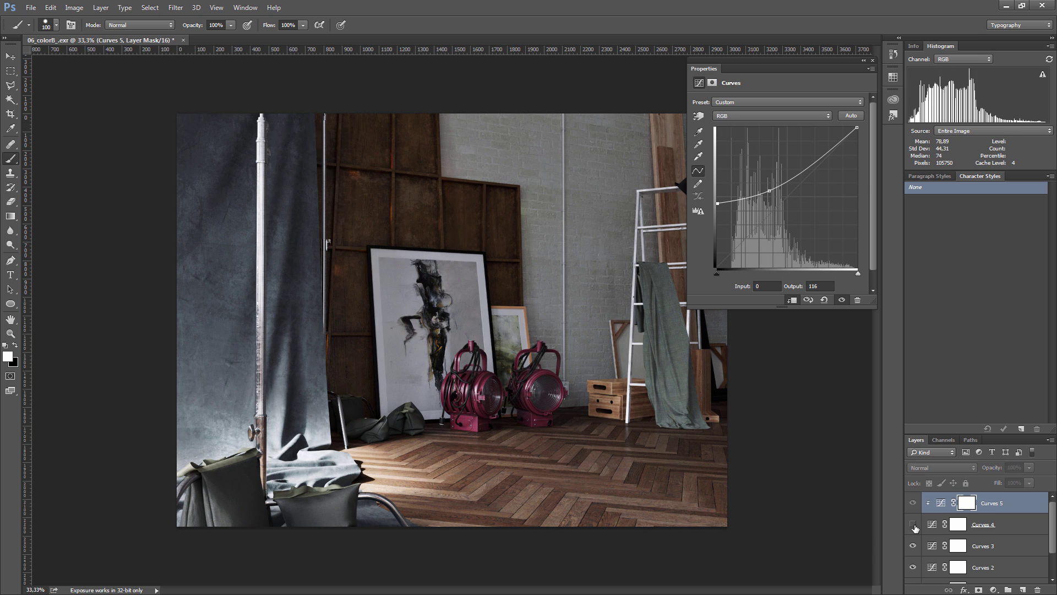
left_click(913, 525)
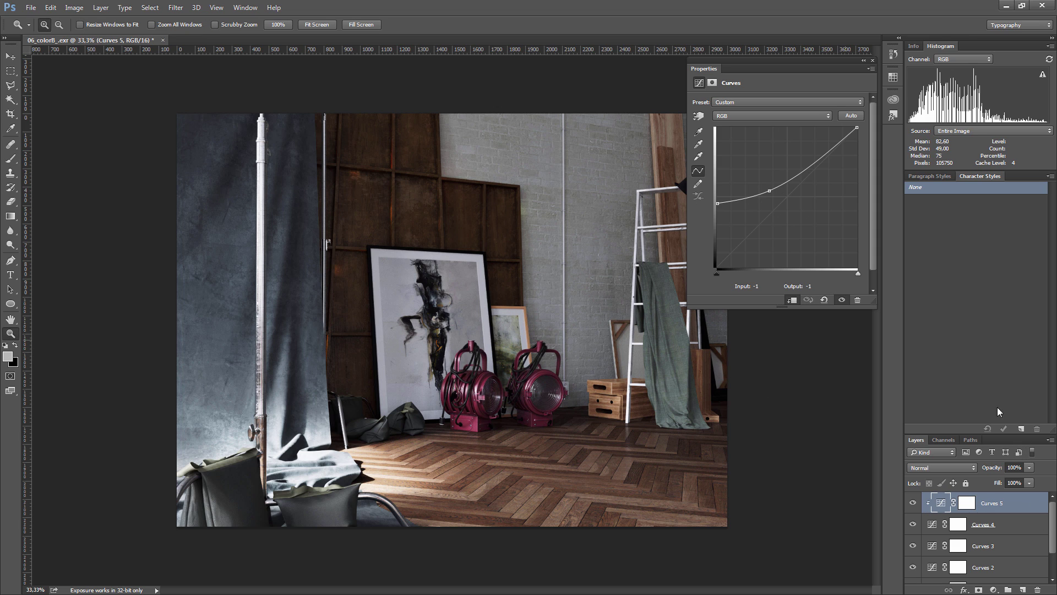
Add a Curves layer above Curves 5 and use on-image adjustment to brighten the brick wall and darken the wooden panel
left_click(994, 589)
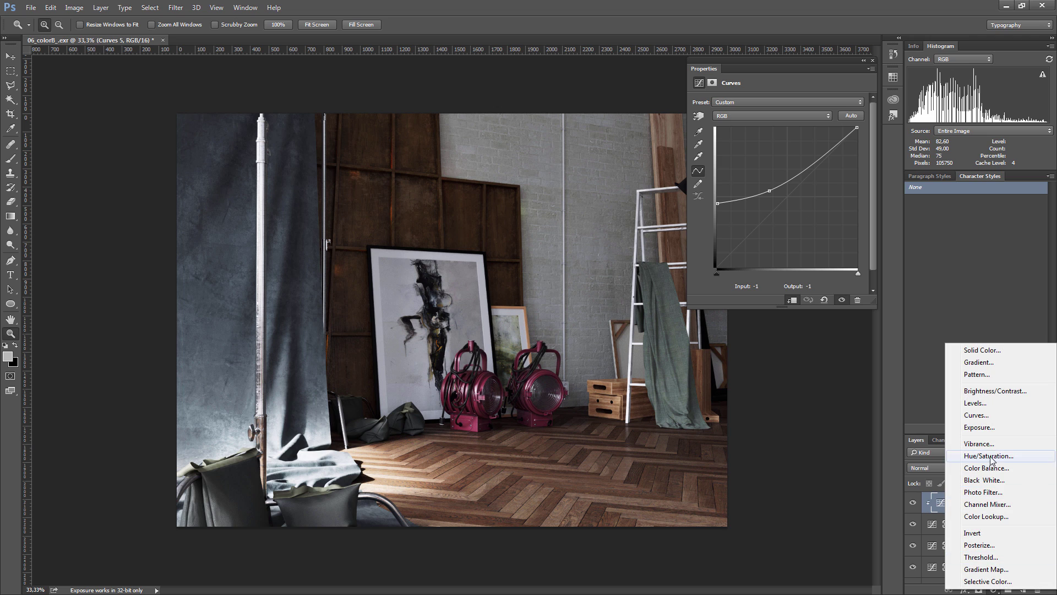
left_click(977, 415)
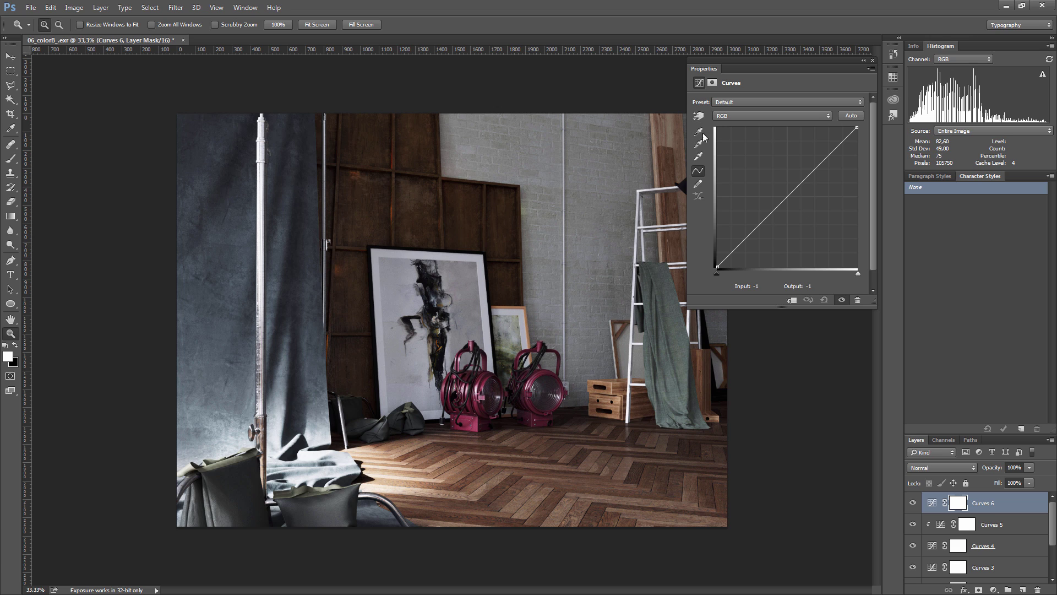
left_click(696, 115)
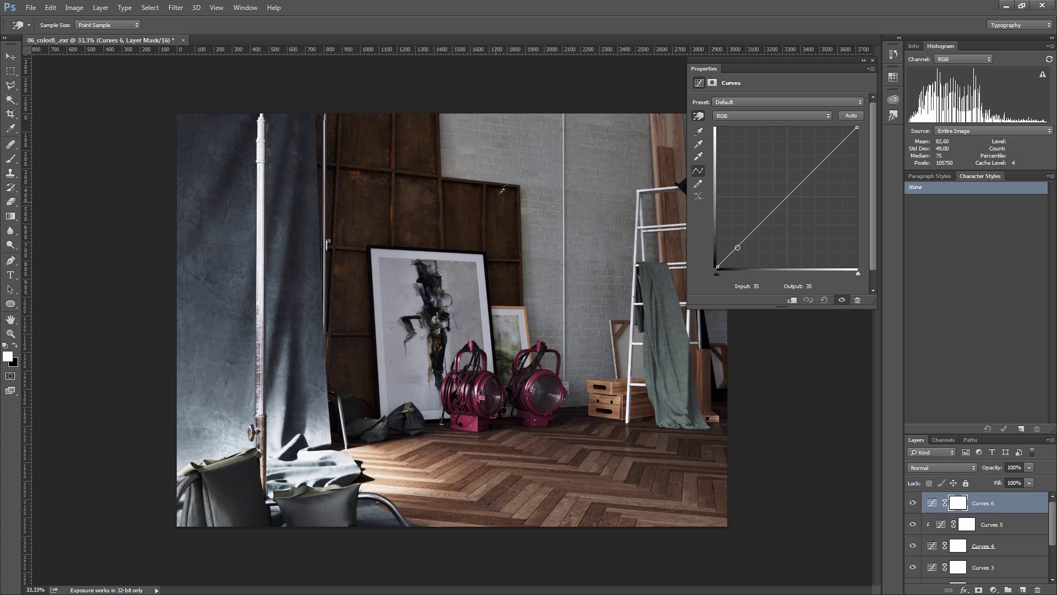
left_click(599, 181)
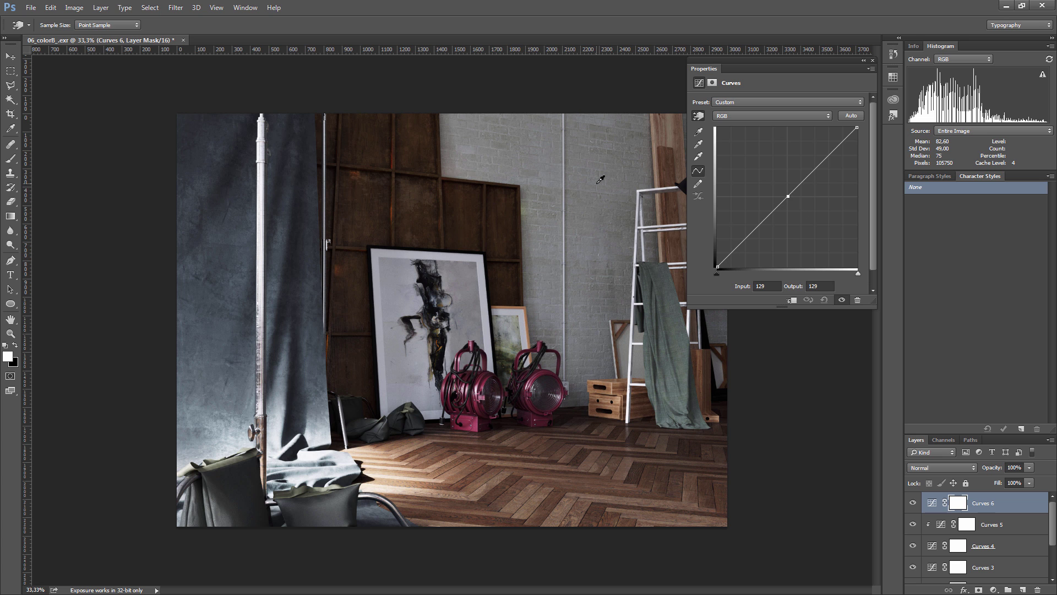
mouse_move(601, 180)
left_mouse_down()
mouse_move(599, 149)
mouse_move(592, 220)
mouse_move(594, 167)
left_mouse_up()
mouse_move(379, 200)
left_mouse_down()
mouse_move(367, 195)
mouse_move(365, 206)
left_mouse_up()
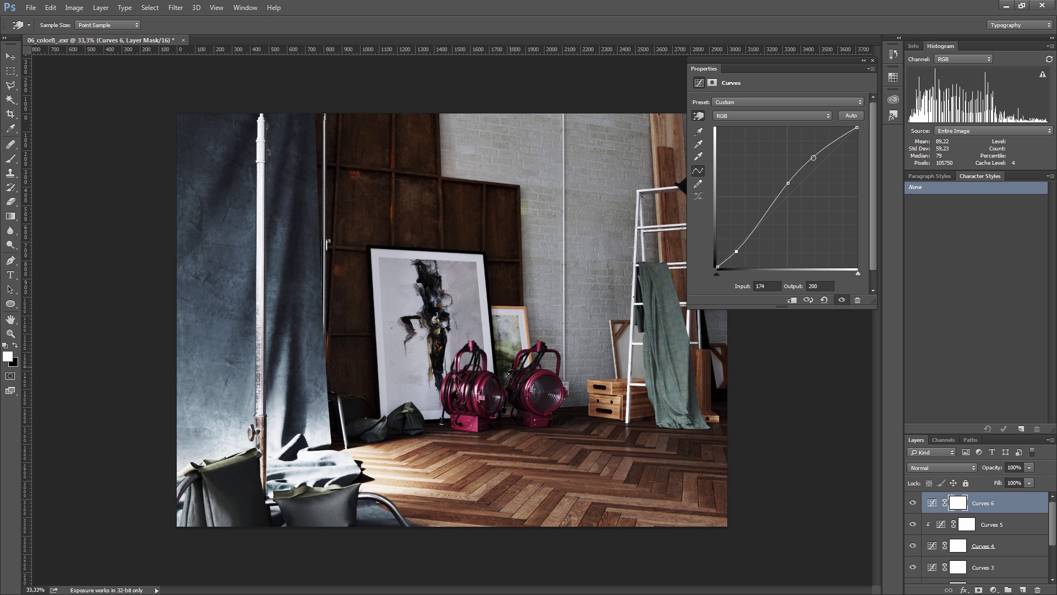
Try brightening the floor and darkening the wall beside the ladder with on-image adjustment, and undo all the Curves 6 edits
left_click_drag(539, 456, 537, 441)
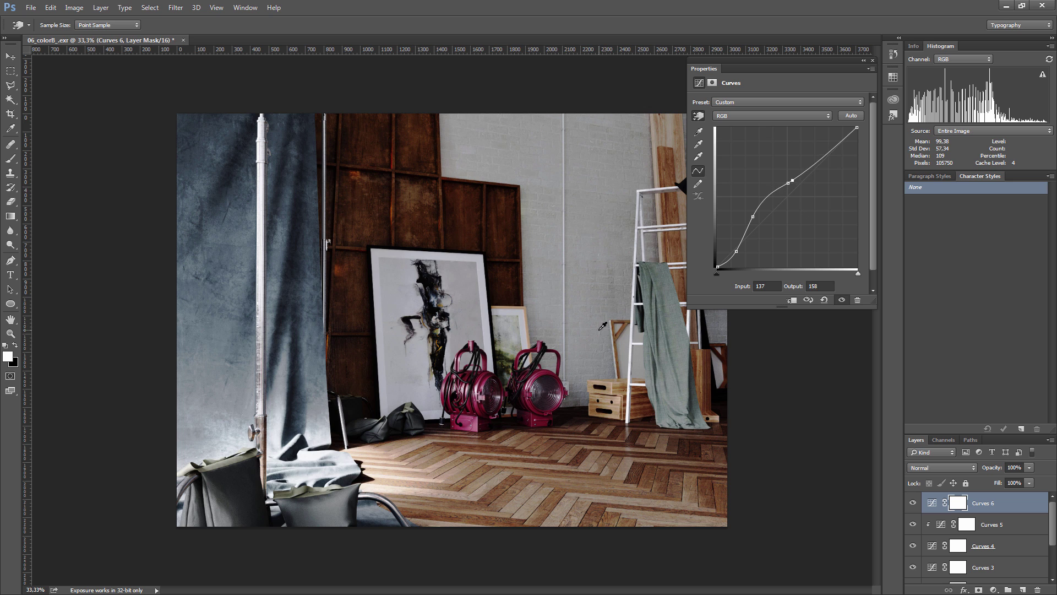
left_click_drag(608, 322, 604, 337)
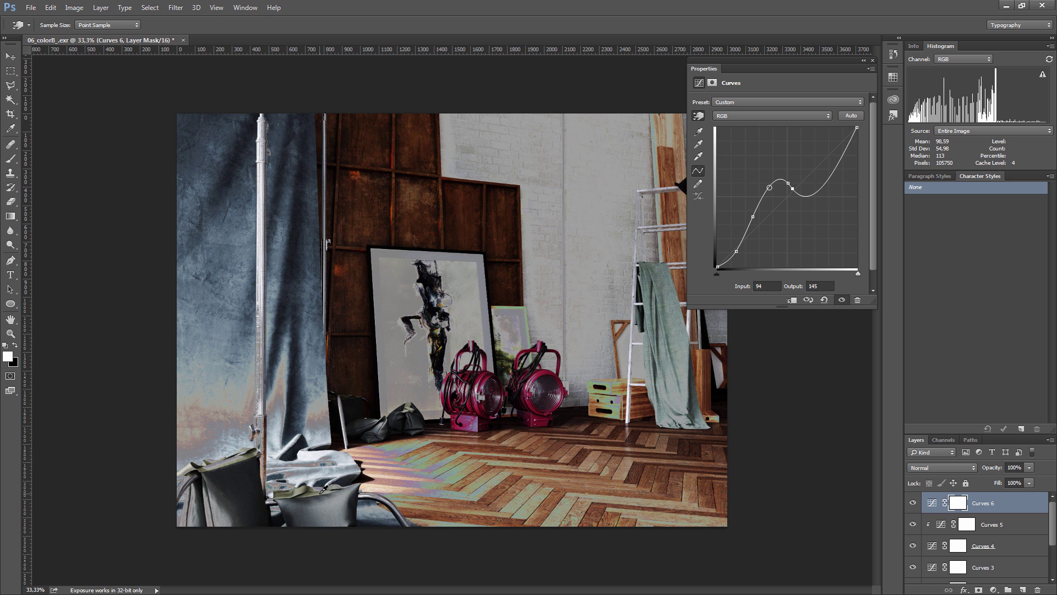
key("ctrl+z")
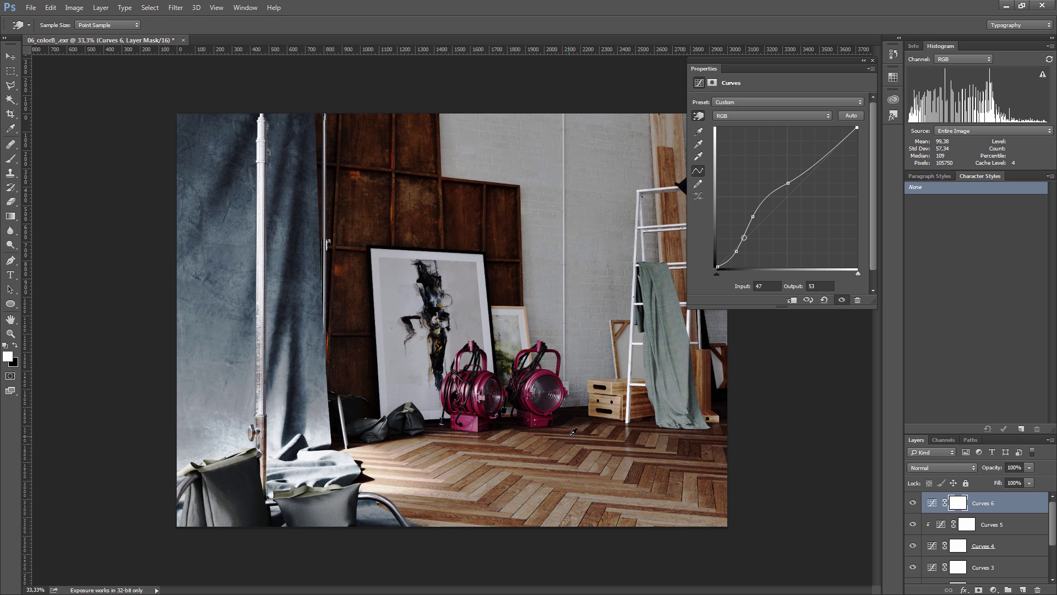
key("ctrl+z")
key("ctrl+z")
key("ctrl+alt+z")
key("ctrl+alt+z")
key("ctrl+alt+z")
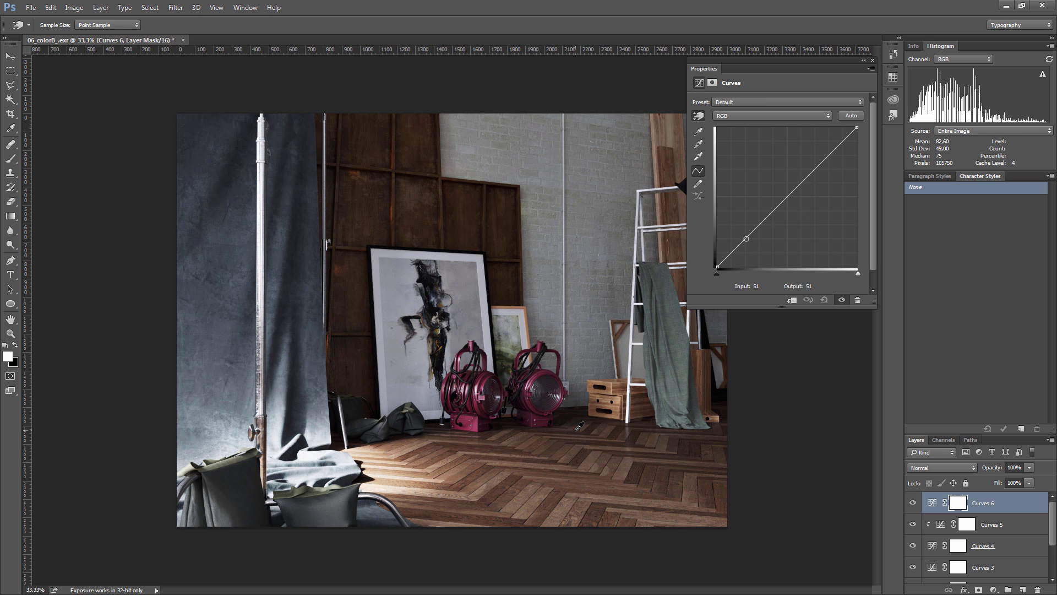
Brighten the wall and the wooden panel on the image with Curves 6, and redraw its RGB curve freehand with the pencil
left_click_drag(589, 255, 592, 227)
mouse_move(352, 252)
left_mouse_down()
mouse_move(356, 223)
mouse_move(359, 233)
left_mouse_up()
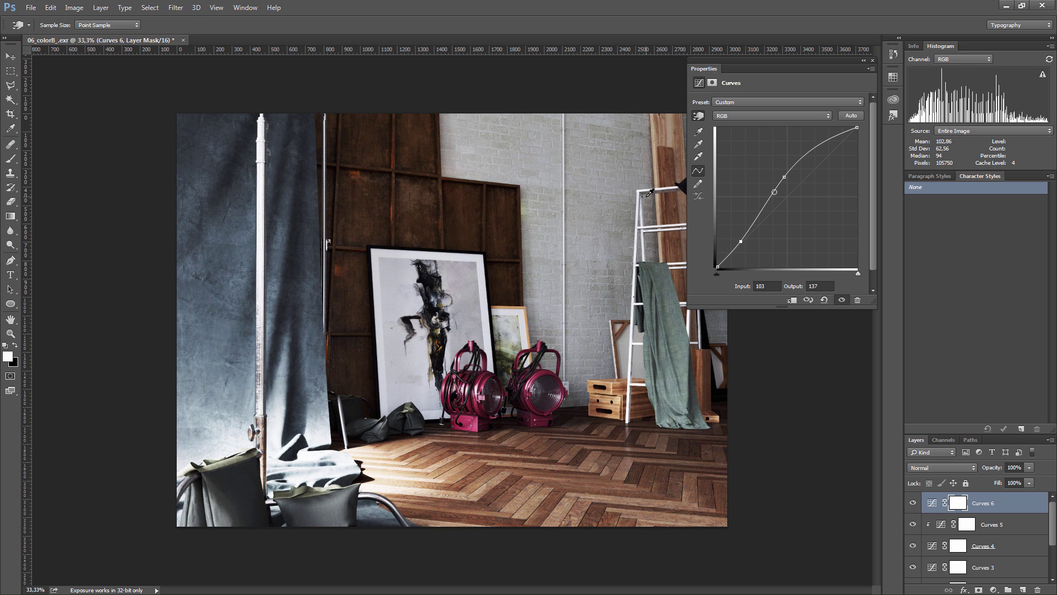
left_click(698, 183)
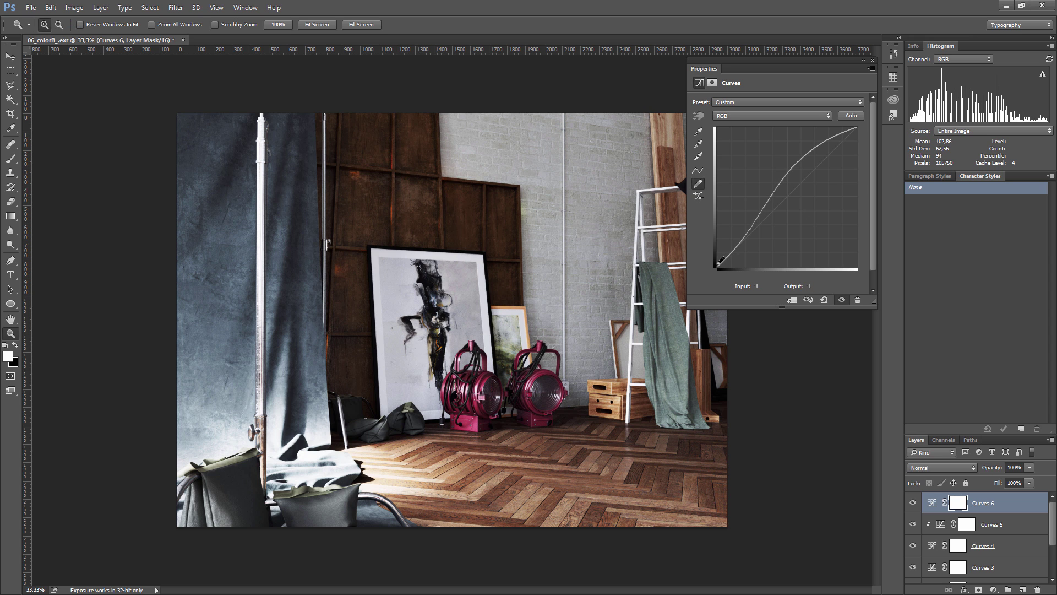
left_click_drag(721, 264, 813, 142)
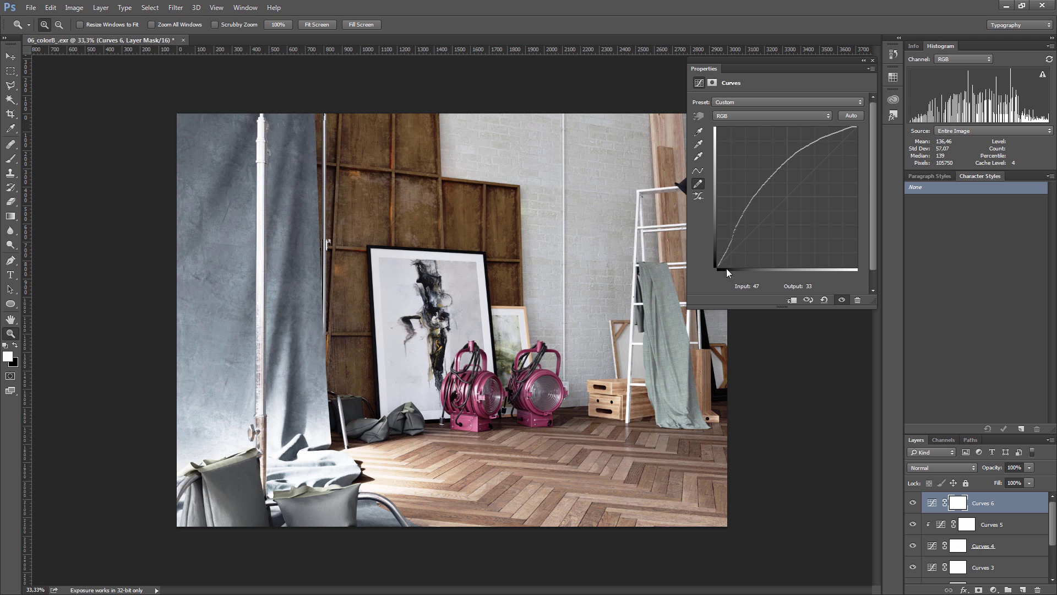
left_click_drag(723, 252, 856, 139)
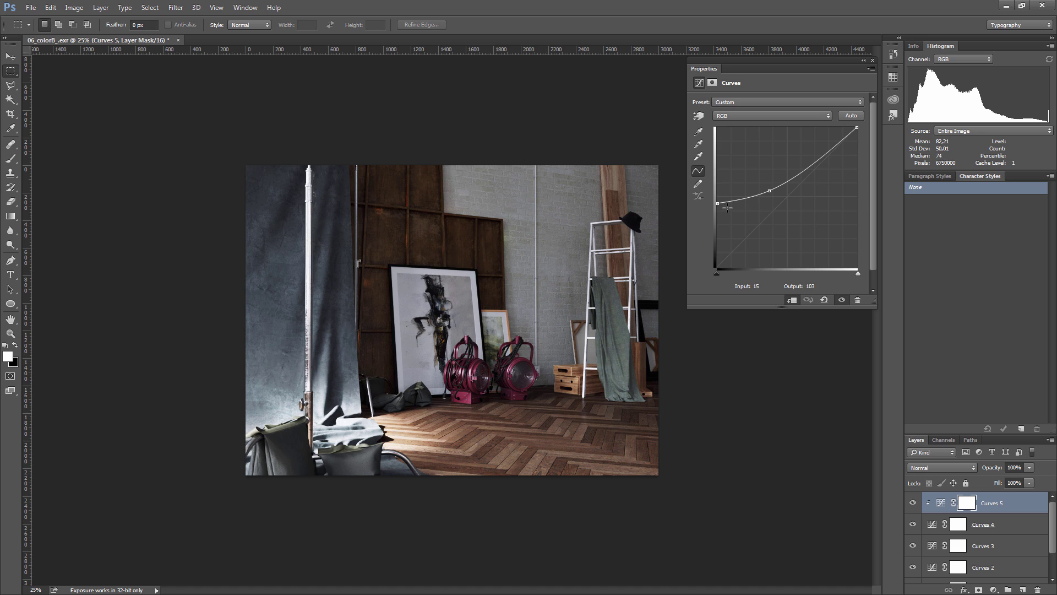
Examine the Red and Green channel curves of Curves 5, ending on the Green channel
left_click(738, 117)
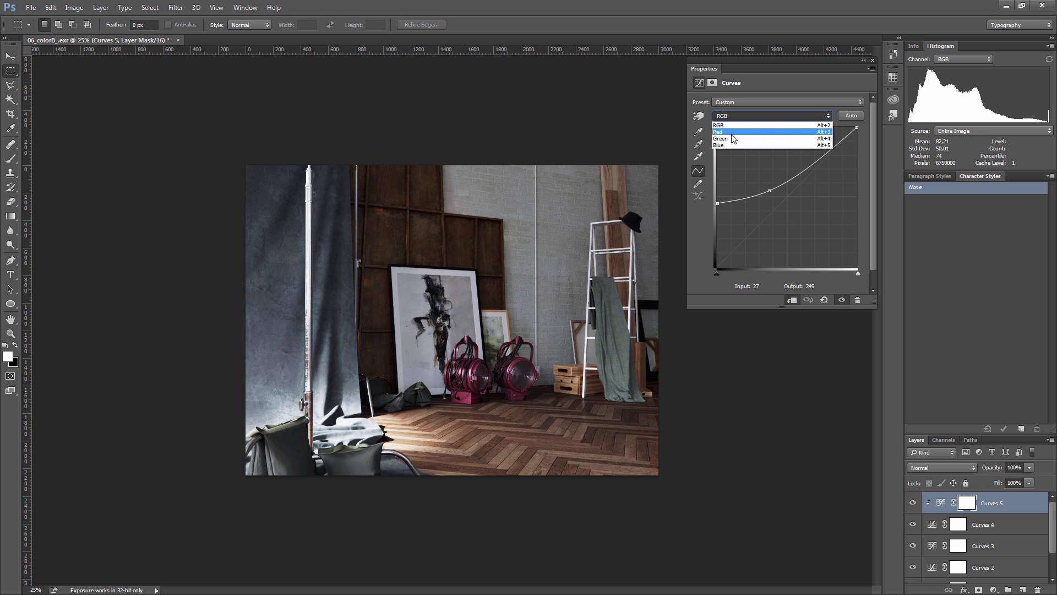
left_click(730, 138)
left_click(732, 114)
left_click(732, 133)
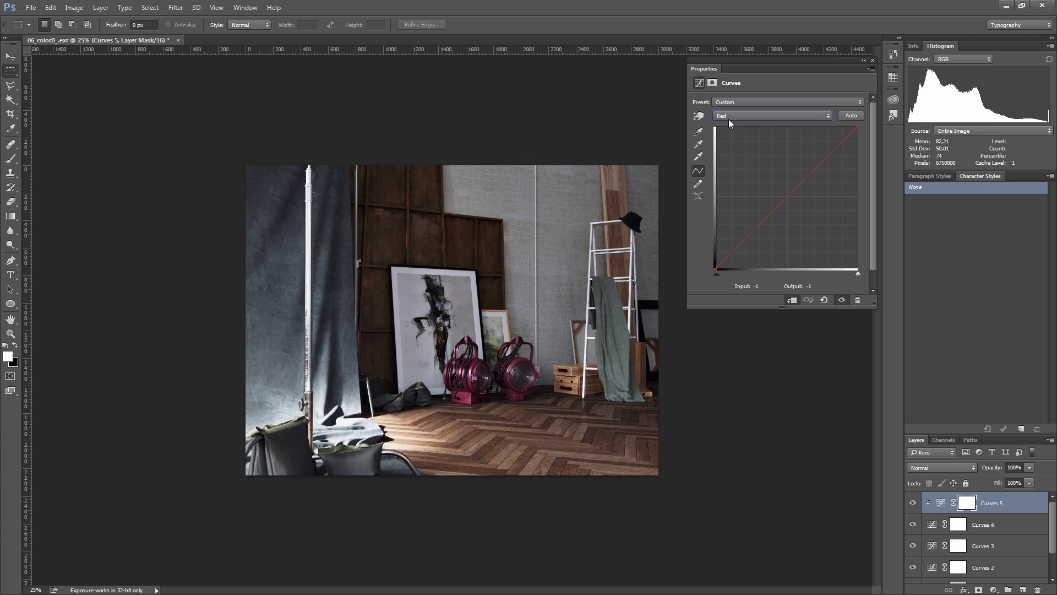
left_click(731, 116)
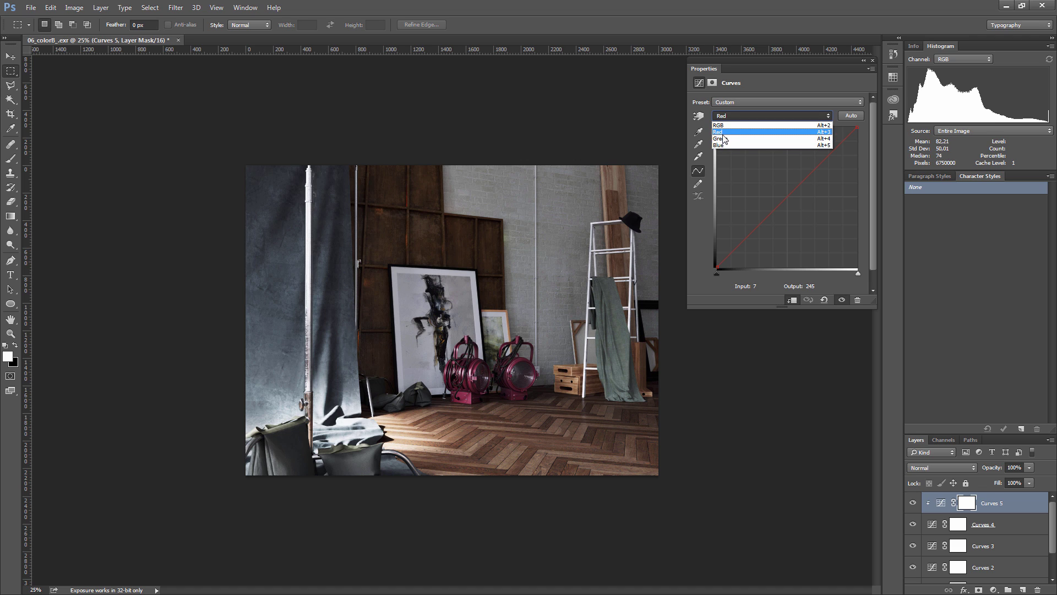
left_click(724, 139)
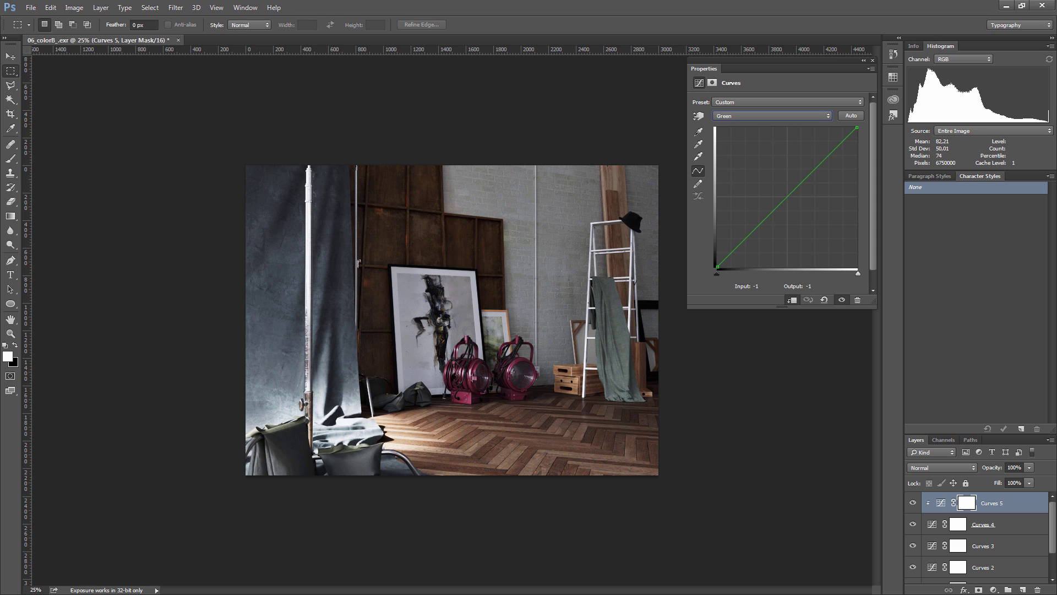
Add a Curves layer above Curves 5 and lower its Red channel's white point to output 82
left_click(995, 591)
left_click(980, 423)
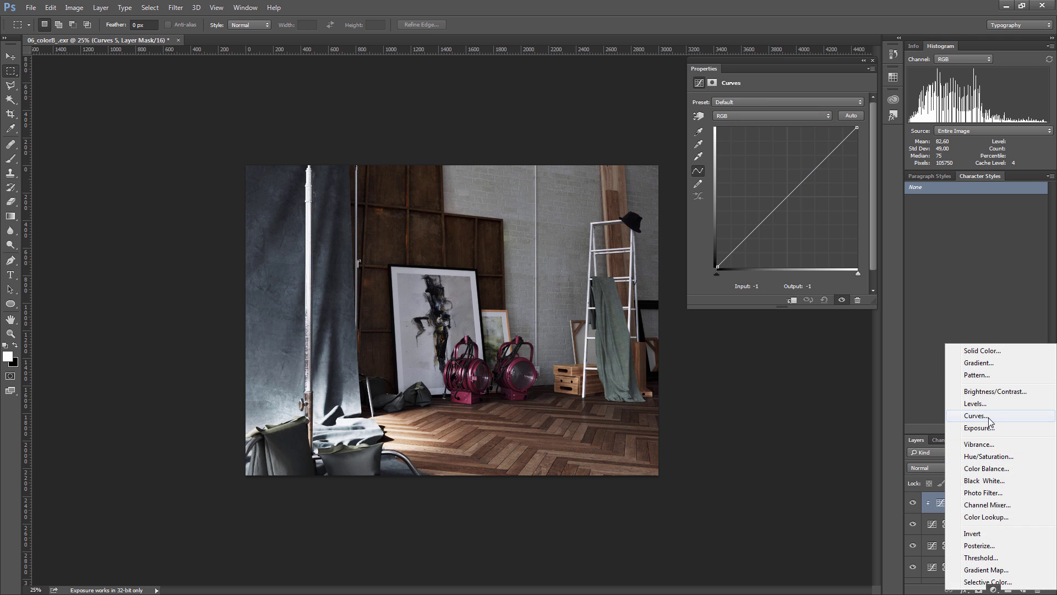
left_click(748, 116)
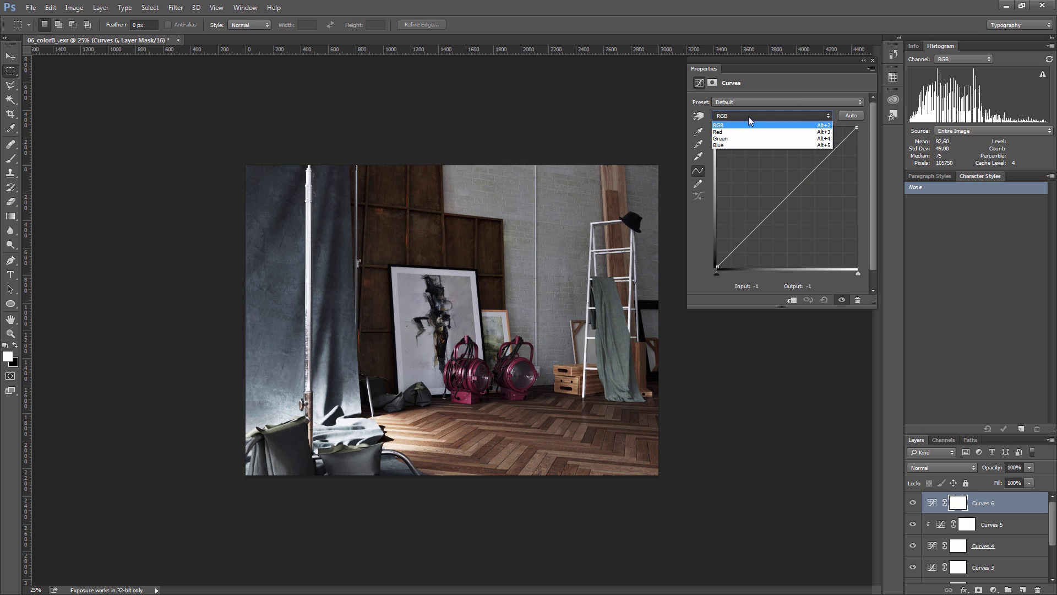
left_click(735, 126)
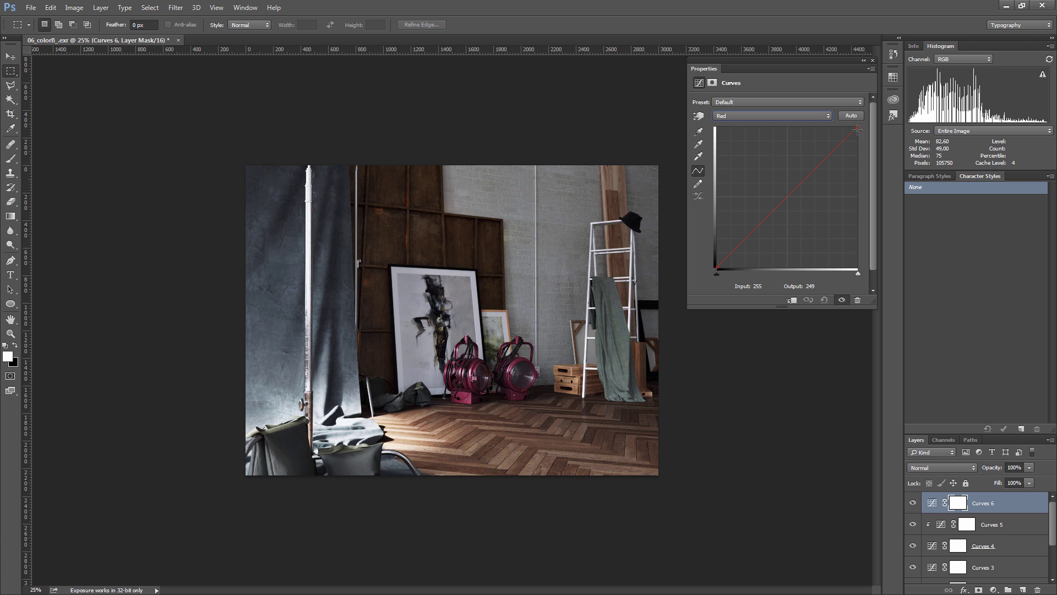
left_click_drag(857, 129, 857, 223)
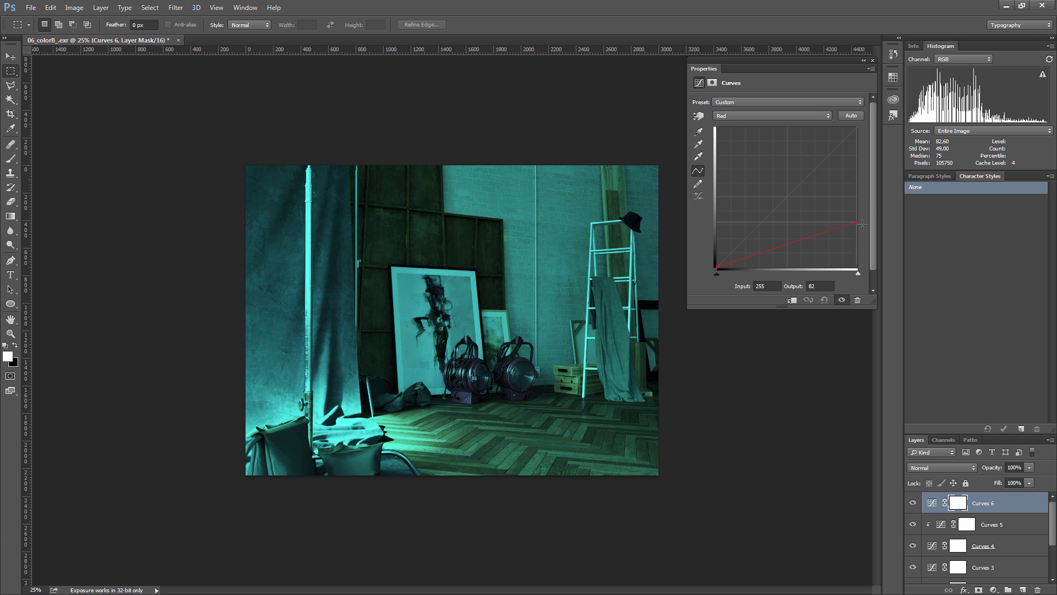
Lower the Green channel's white point in Curves 6 to output 157, and lower the Blue channel's white point as well
left_click(752, 116)
left_click(738, 136)
left_click_drag(857, 128, 870, 190)
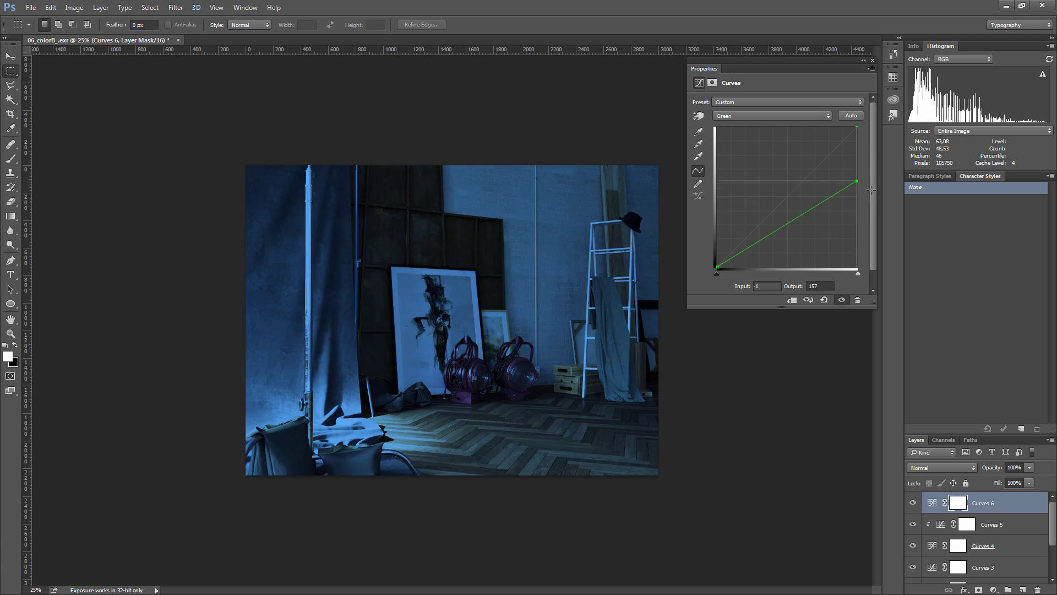
left_click(766, 117)
left_click(732, 146)
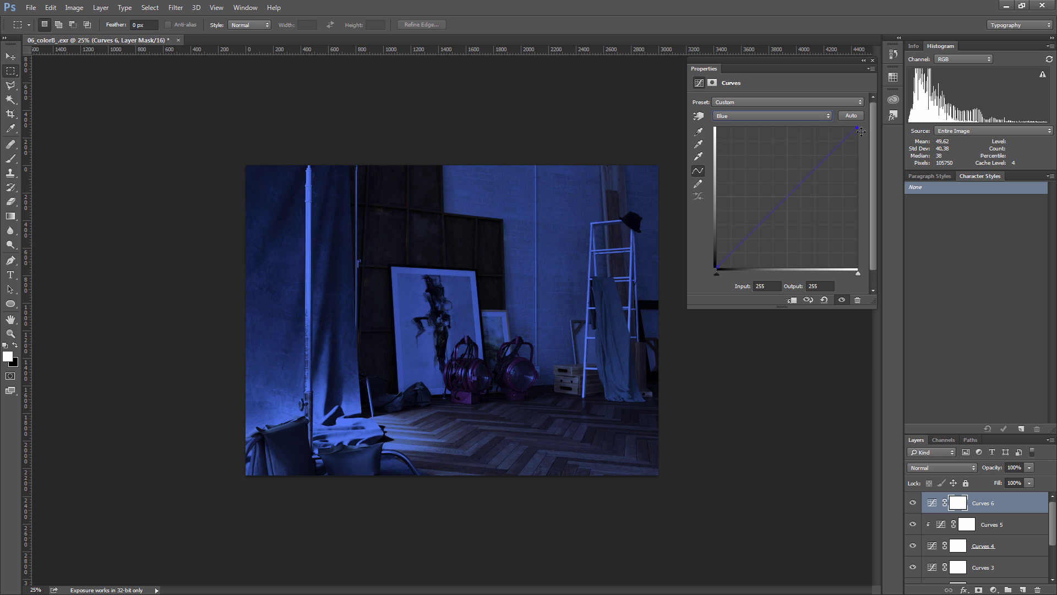
left_click_drag(861, 132, 865, 205)
Reduce the Green channel's white point to about output 113 and nudge the Red channel's white point slightly lower
left_click(749, 117)
left_click(738, 136)
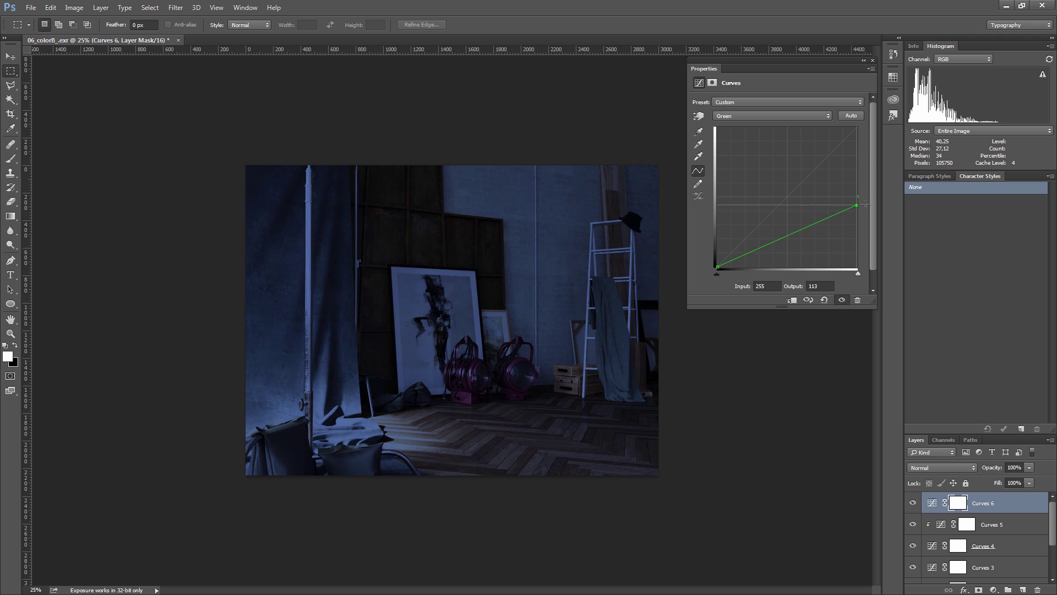
left_click(732, 116)
left_click(733, 126)
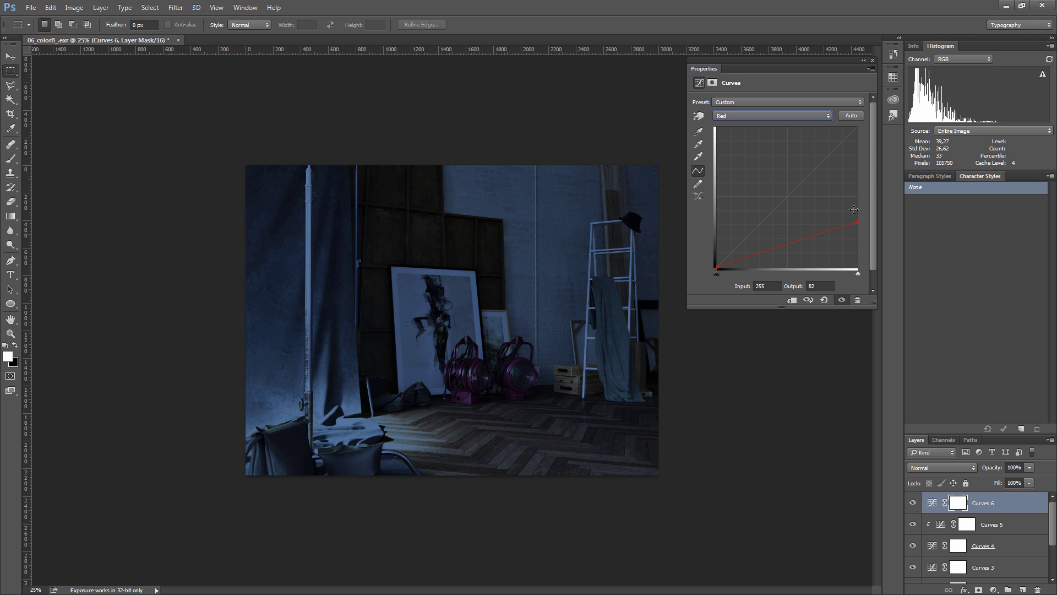
left_click_drag(858, 222, 857, 224)
Review the combined RGB curve of the blue night-look Curves 6 layer, and delete the layer
left_click(968, 502)
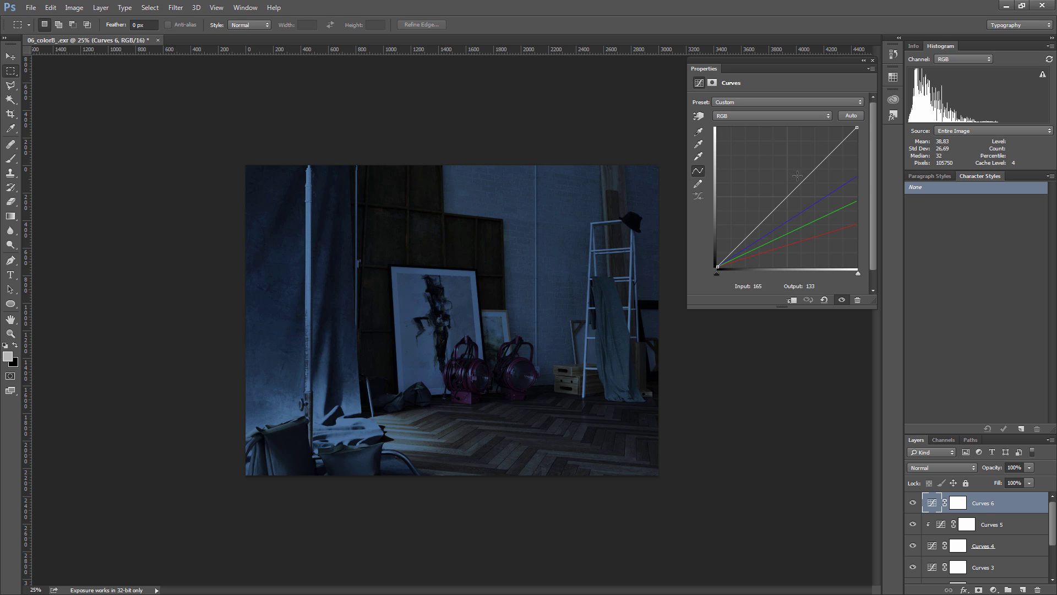
left_click(733, 118)
left_click(733, 116)
left_click(873, 60)
left_click(987, 518)
left_click(990, 508)
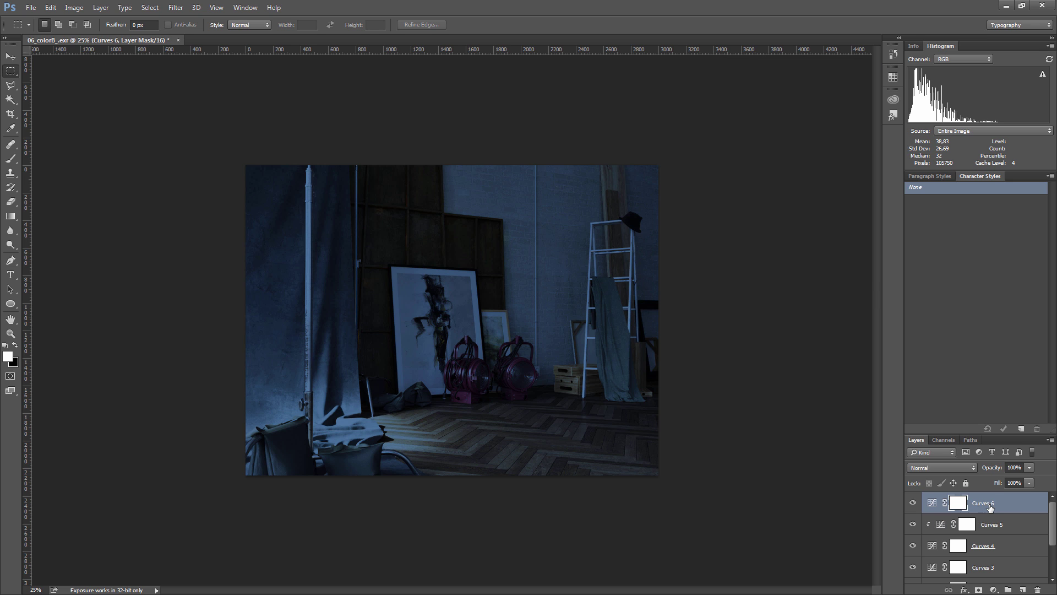
key("Delete")
Add a new Curves layer above Curves 5 and shape its Red channel into an S-curve with the white point at output 237
left_click(994, 589)
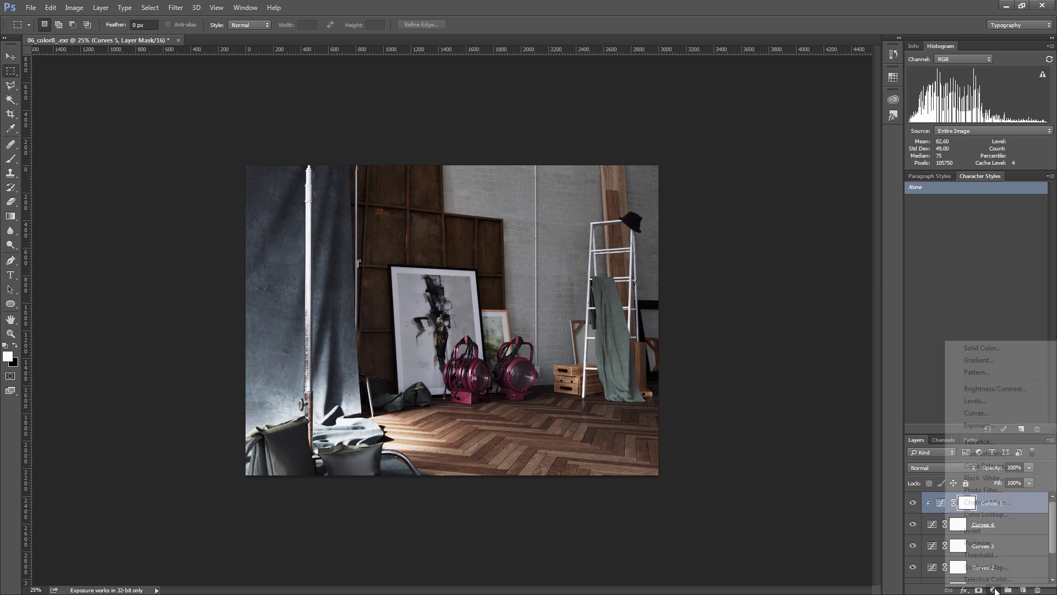
left_click(978, 413)
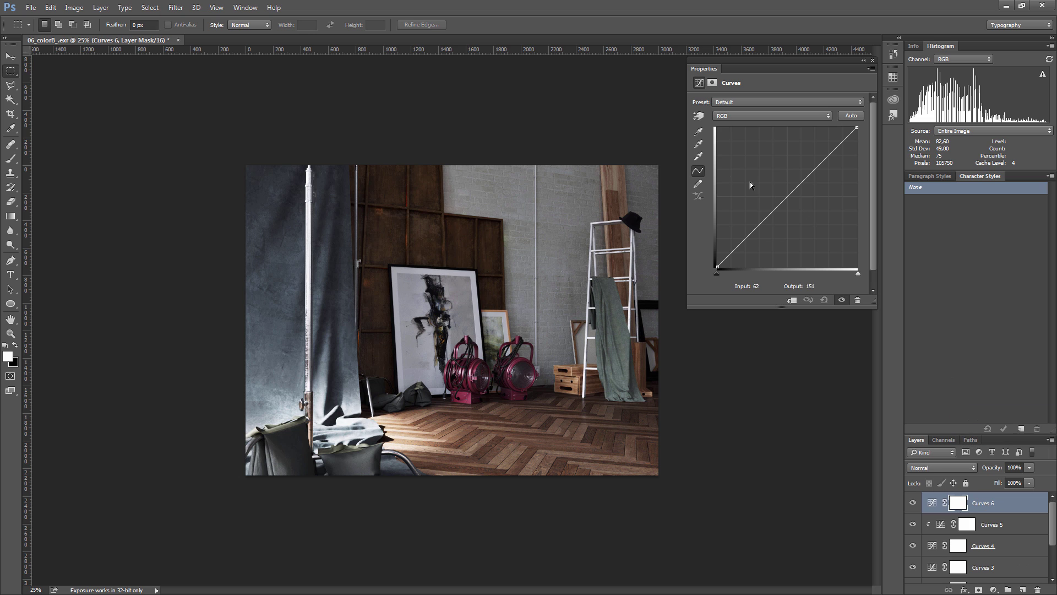
left_click(726, 115)
left_click(732, 133)
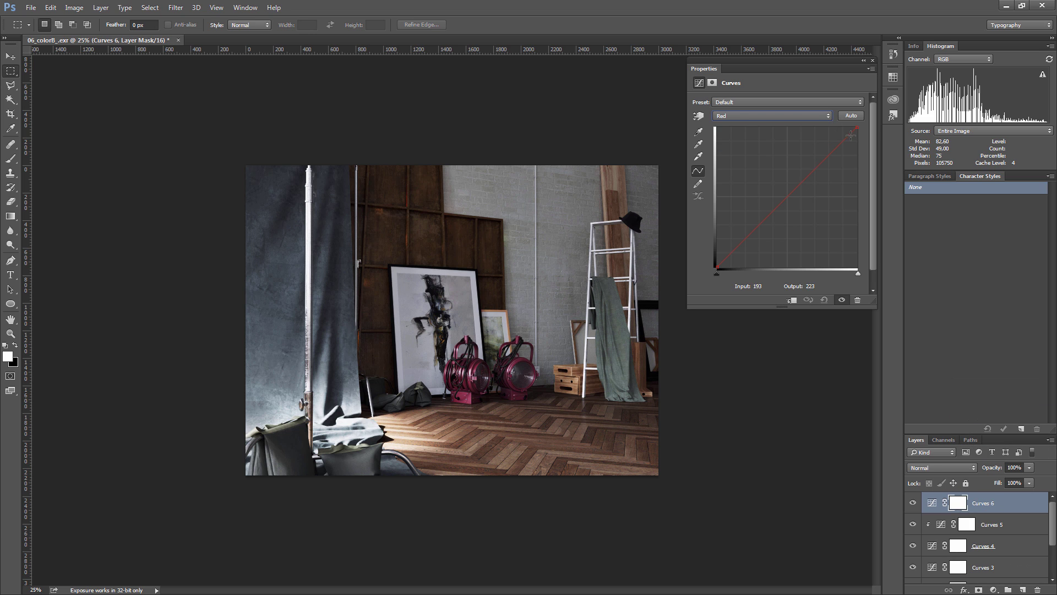
left_click_drag(827, 159, 828, 153)
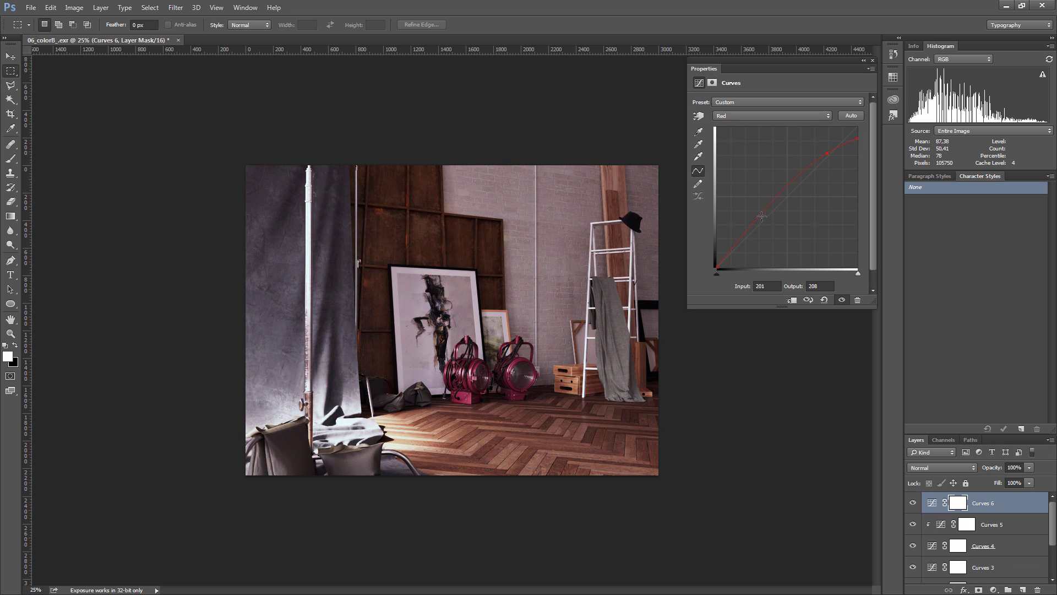
left_click_drag(743, 236, 744, 240)
left_click_drag(826, 156, 823, 148)
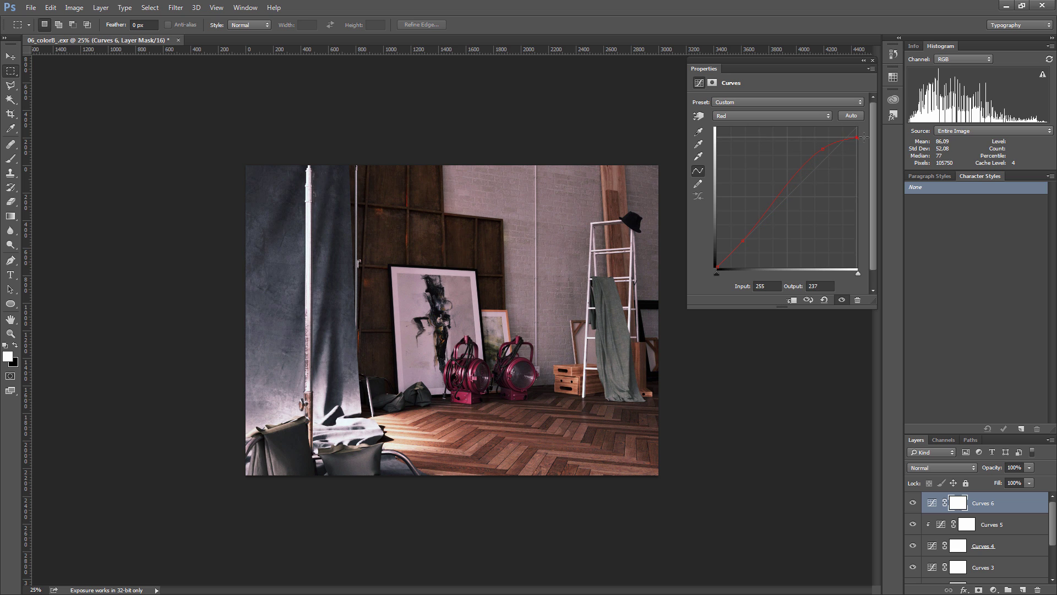
Raise the Green channel's midtones in Curves 6 and add a shadow point with input 58 and output 68
left_click(771, 115)
left_click(771, 135)
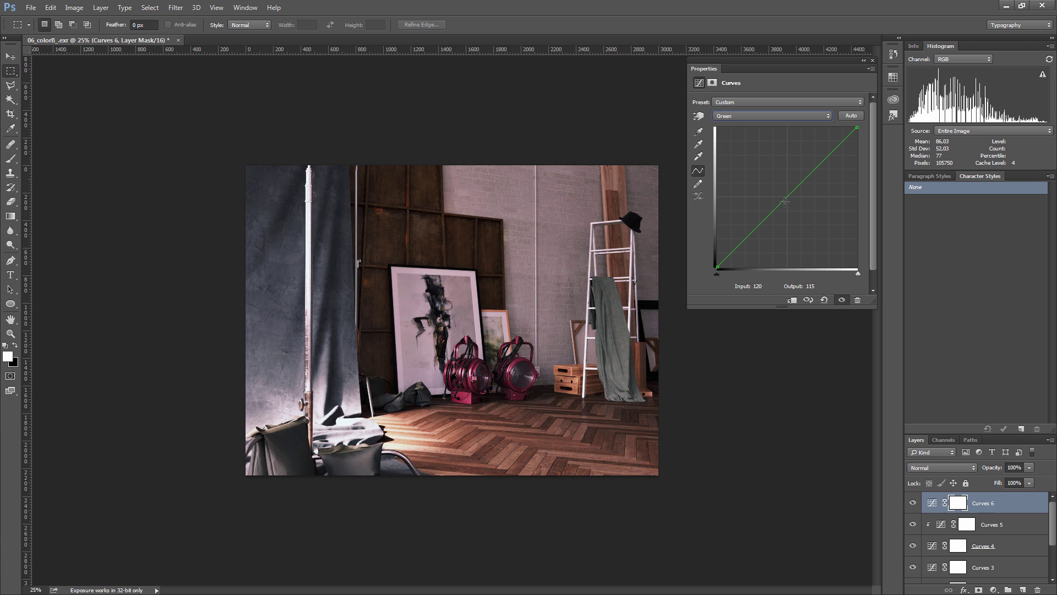
left_click_drag(784, 202, 782, 189)
left_click_drag(750, 236, 749, 230)
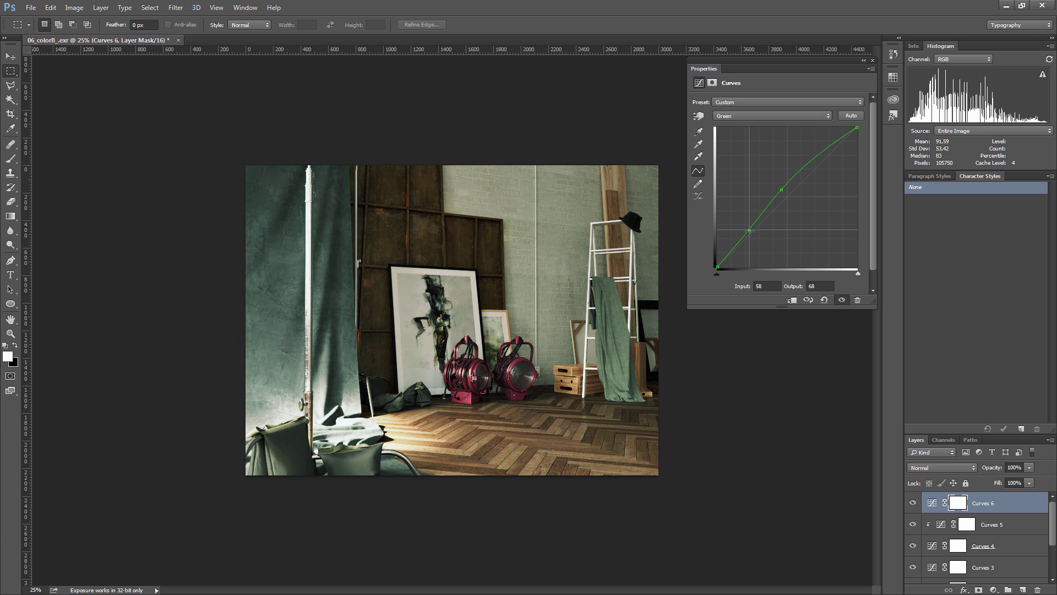
Lift the Blue channel's black point, lower its white point, and shape the curve with a shadow point and a midtone point at 132/154
left_click(771, 116)
left_click(771, 145)
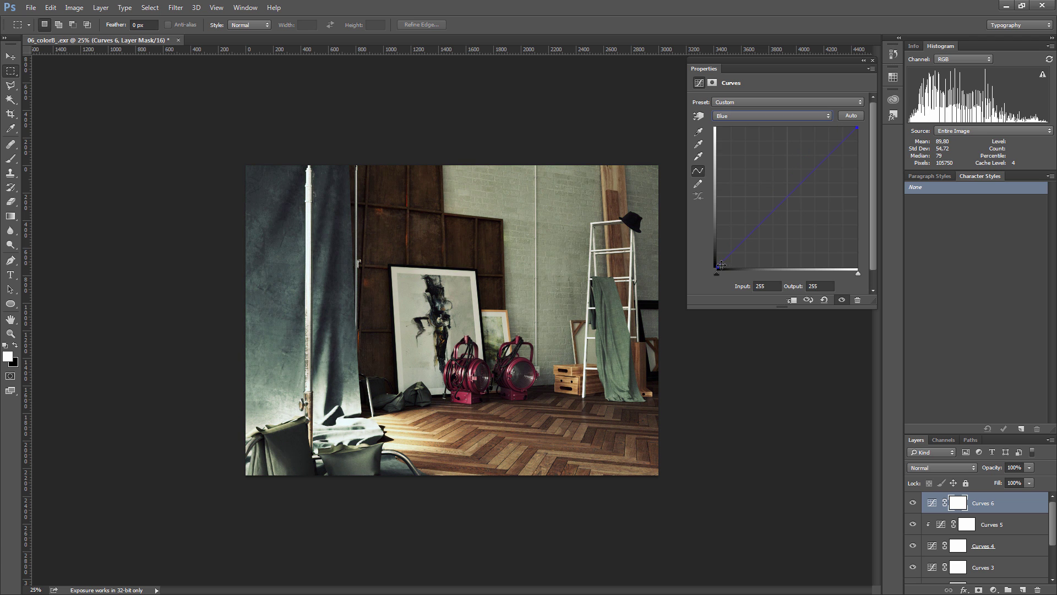
left_click_drag(718, 267, 718, 236)
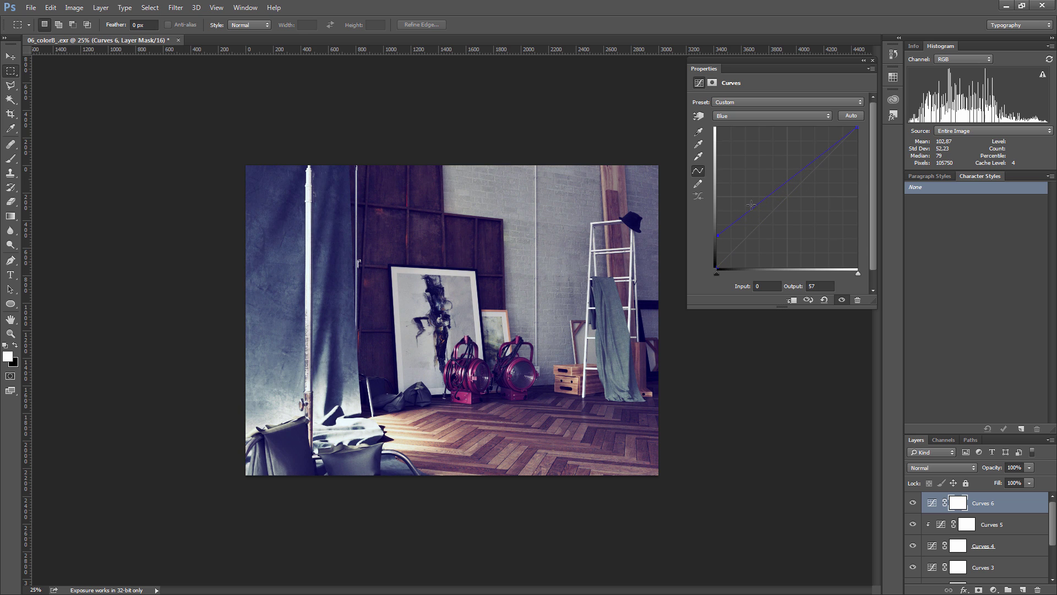
left_click_drag(857, 129, 857, 144)
left_click_drag(790, 188, 791, 183)
mouse_move(747, 215)
left_mouse_down()
mouse_move(718, 242)
mouse_move(743, 227)
left_mouse_up()
left_click(791, 182)
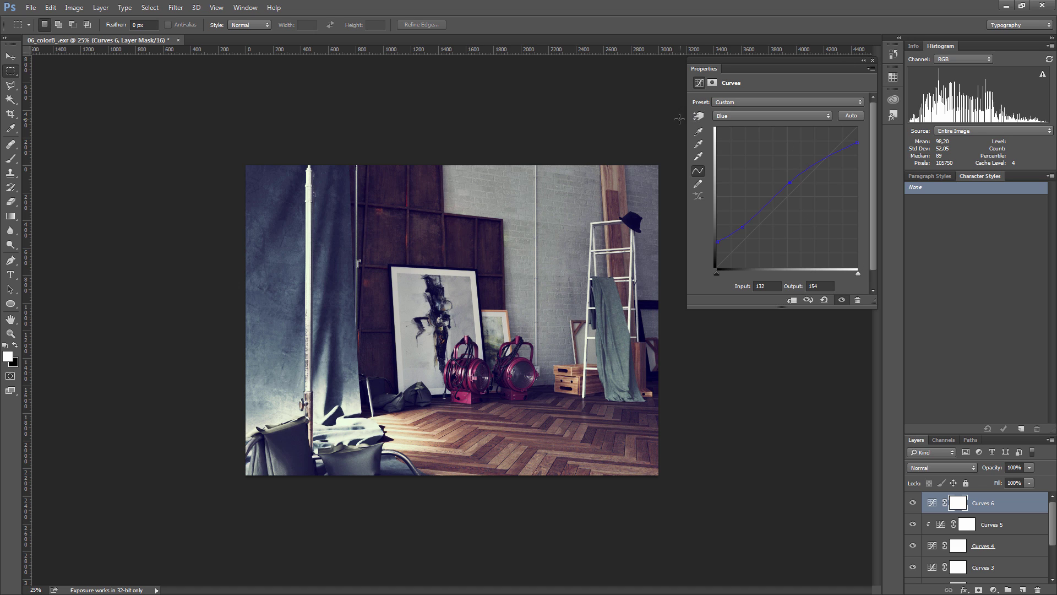
Open the command for saving the curves as a preset, and hide the Curves 4 layer
left_click(871, 69)
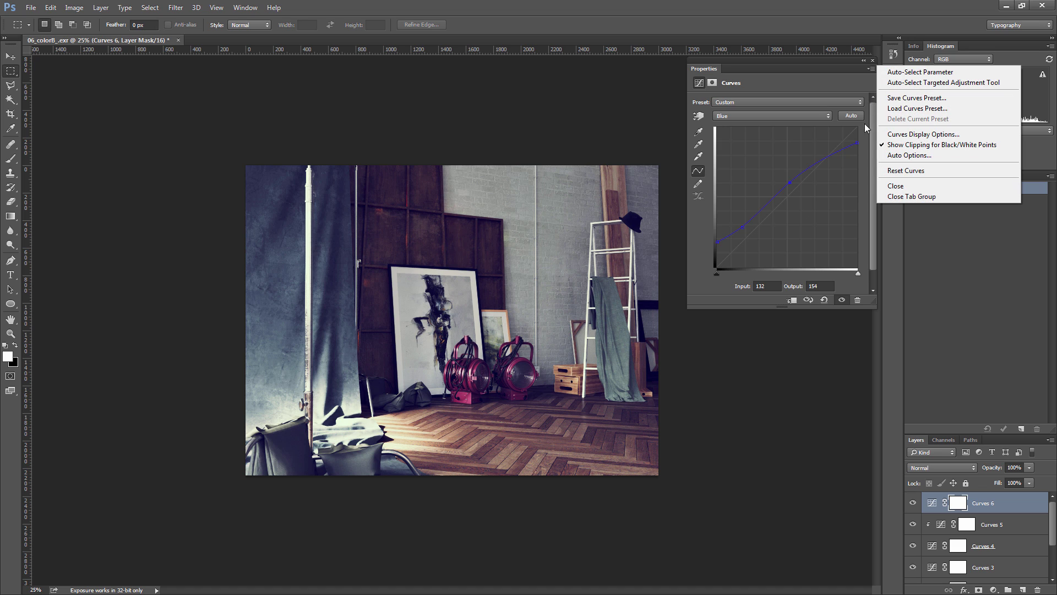
left_click(919, 99)
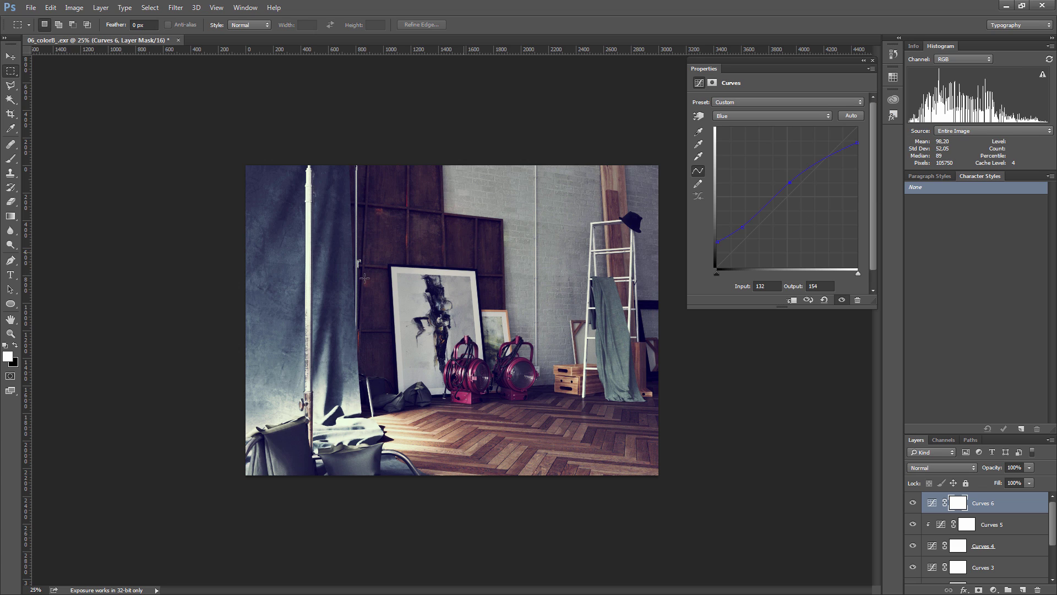
left_click(913, 545)
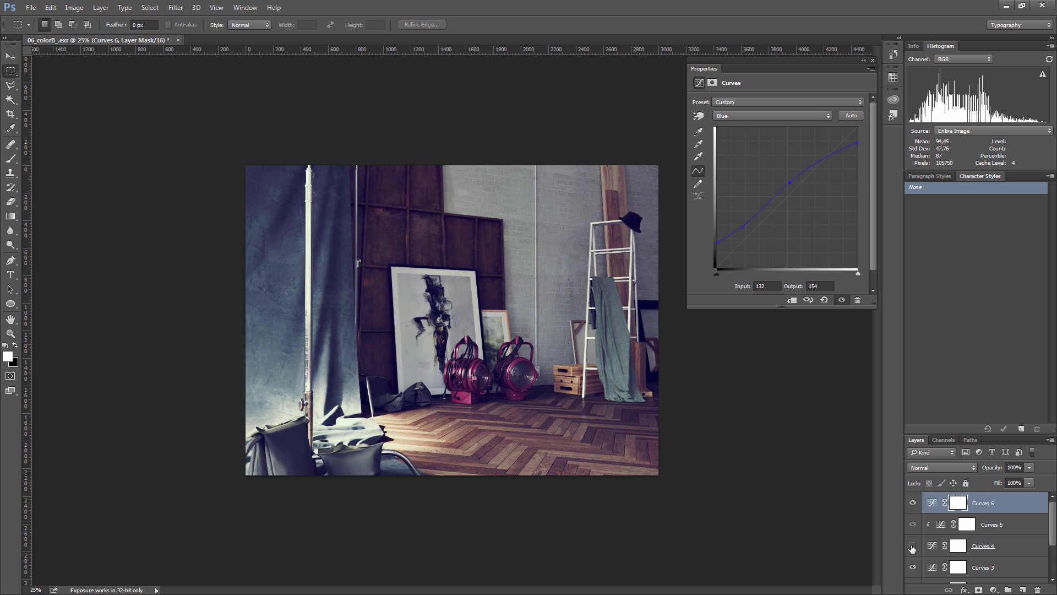